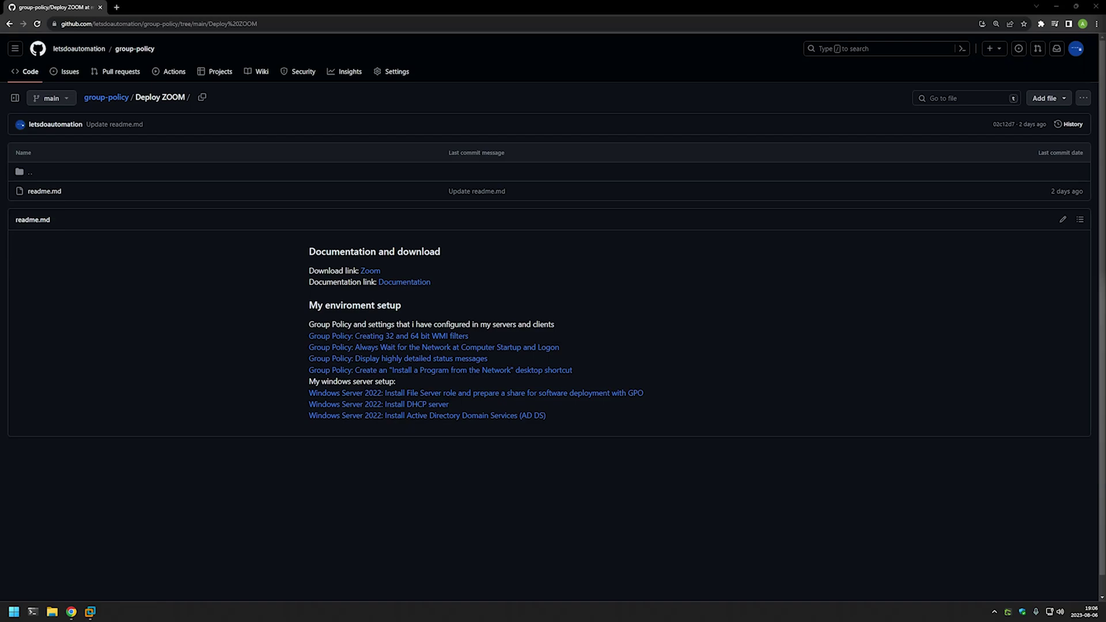
Step: Open the Zoom download link in a new tab and switch to the Zoom Installers page
middle_click(375, 276)
left_click(156, 7)
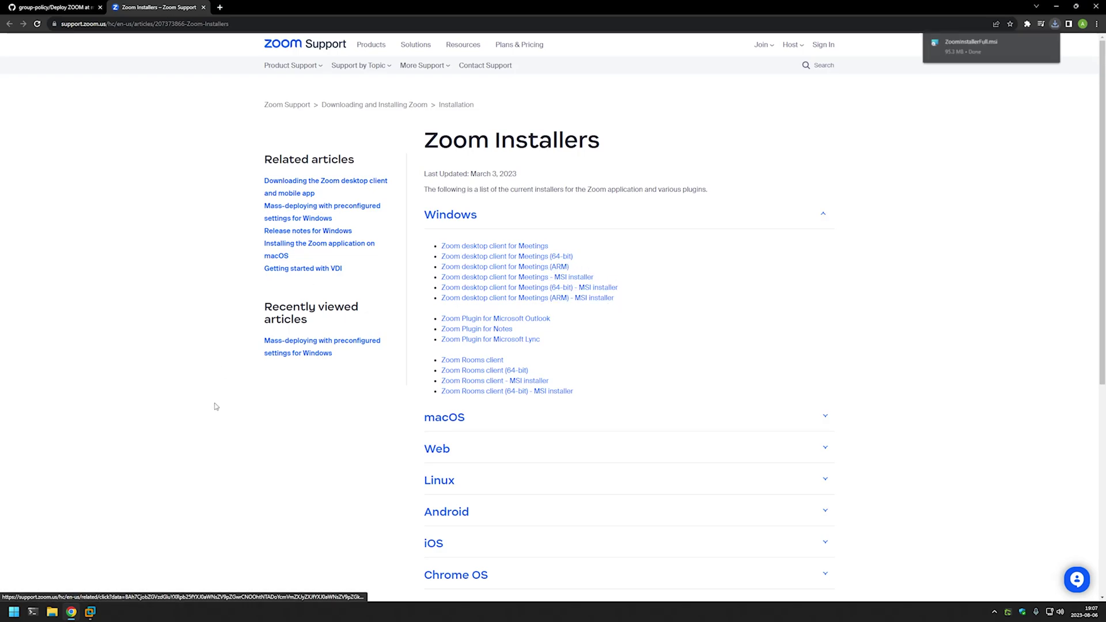
Step: Copy ZoomInstallerFull.msi from the Downloads folder and switch to the srv01 virtual machine
right_click(52, 612)
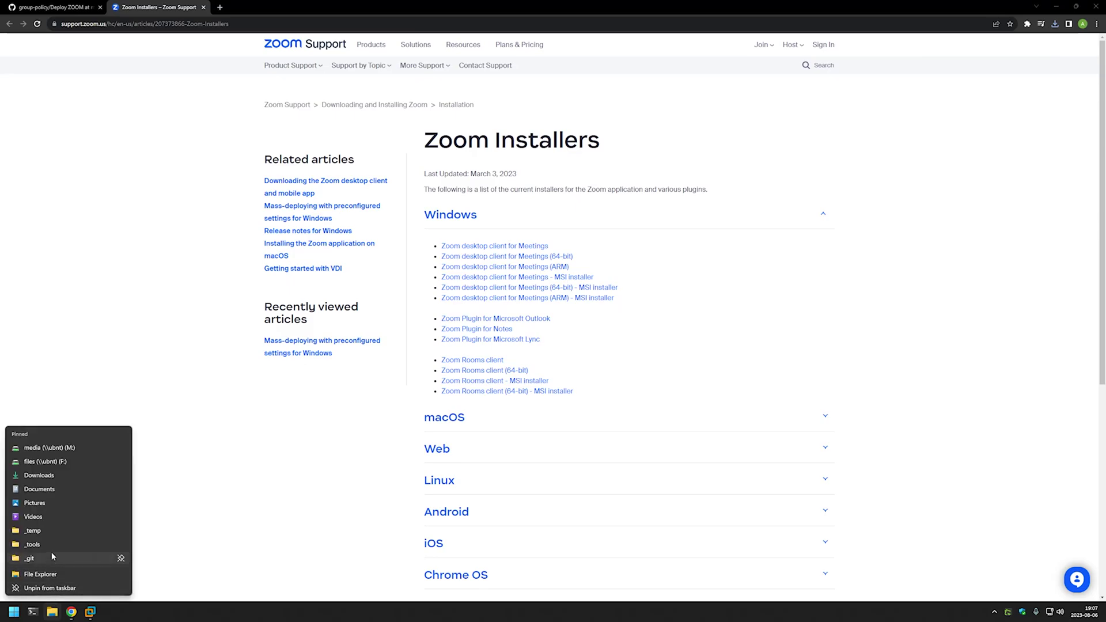
left_click(55, 477)
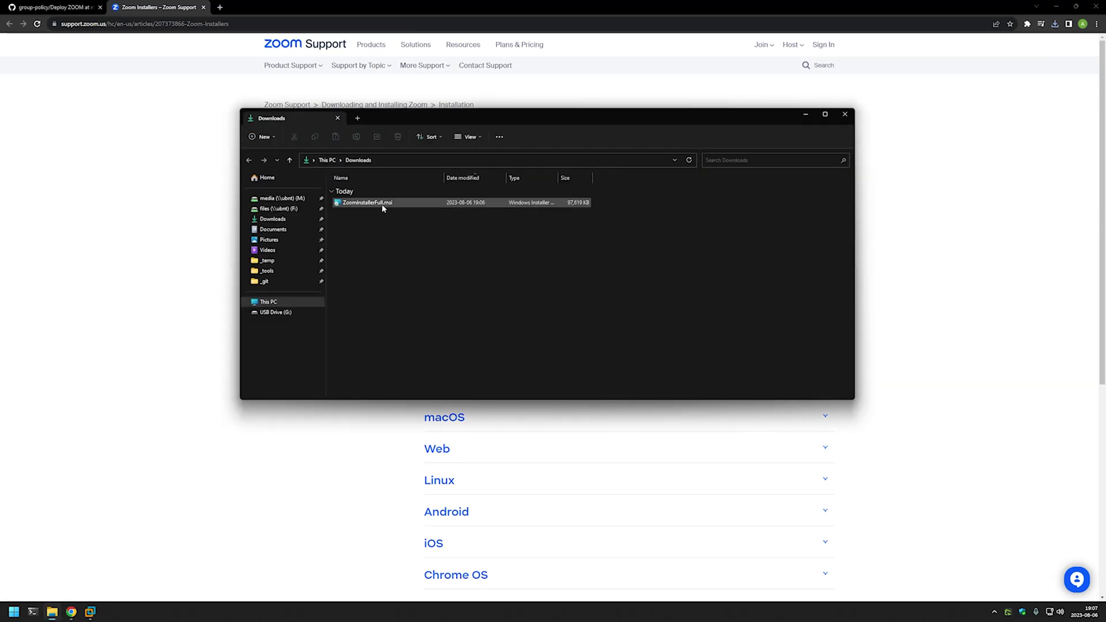
left_click(382, 203)
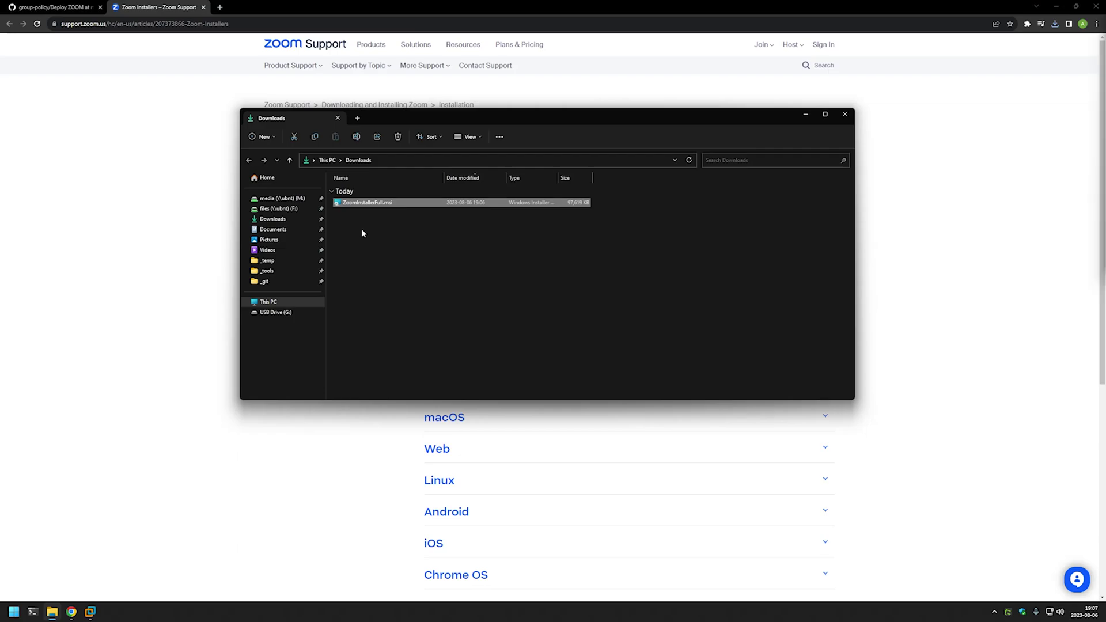
right_click(381, 204)
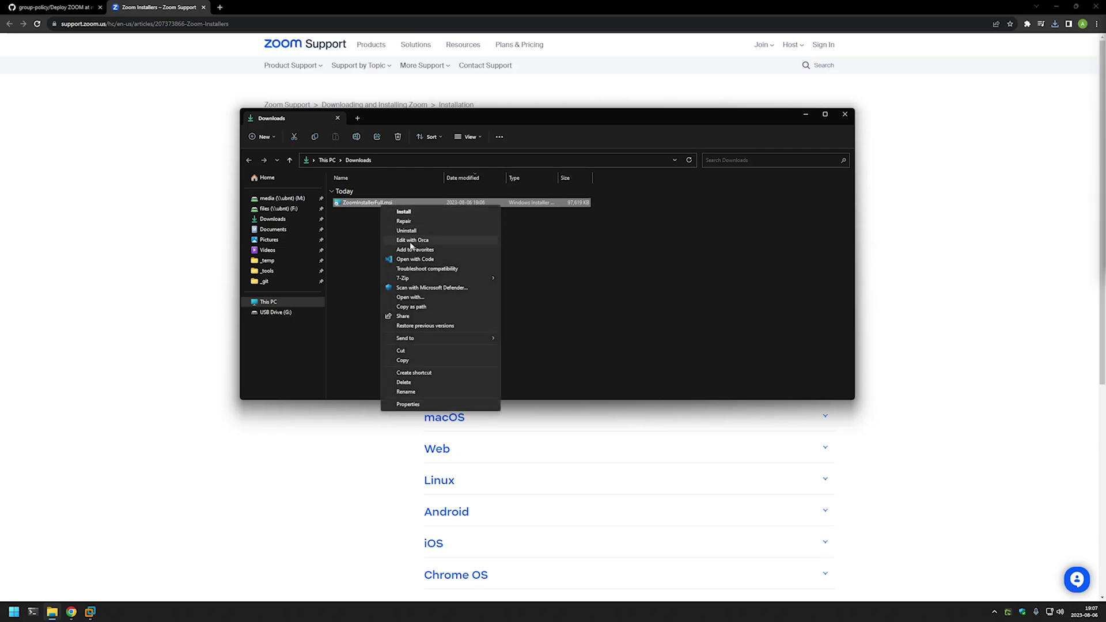
left_click(403, 360)
left_click(90, 611)
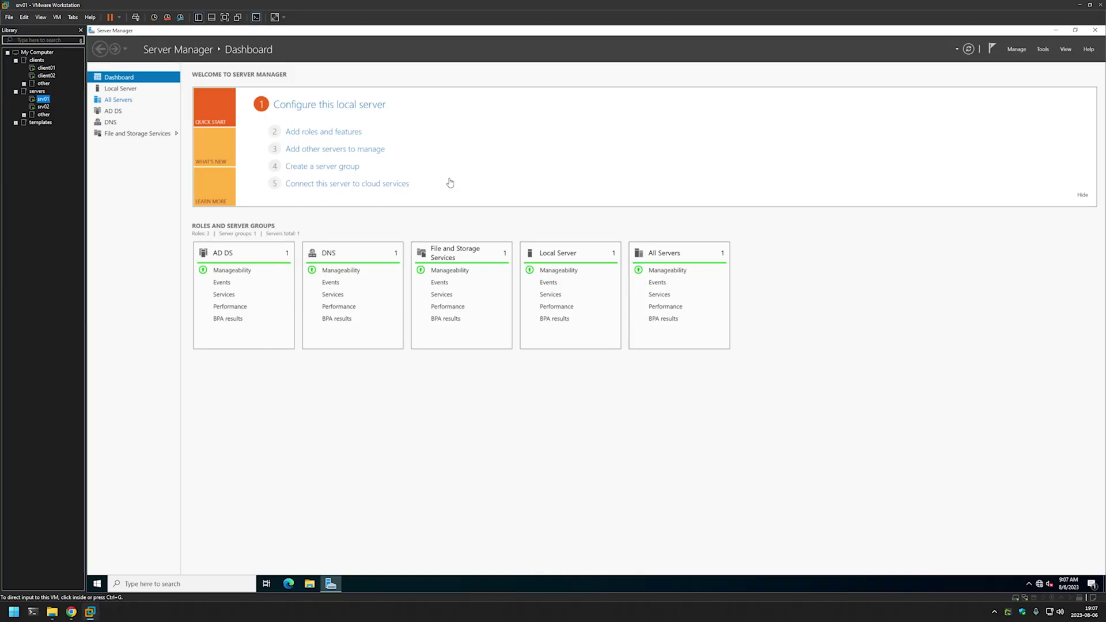
Step: Minimize Server Manager and paste the Zoom installer onto the srv01 VM desktop
left_click(1056, 31)
right_click(282, 142)
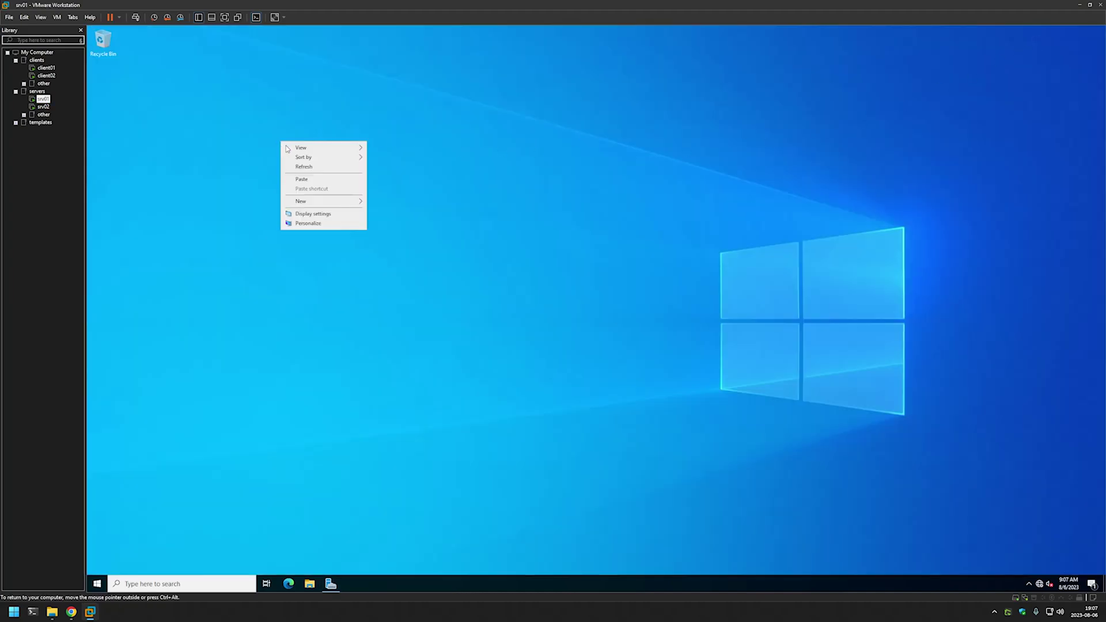
left_click(302, 179)
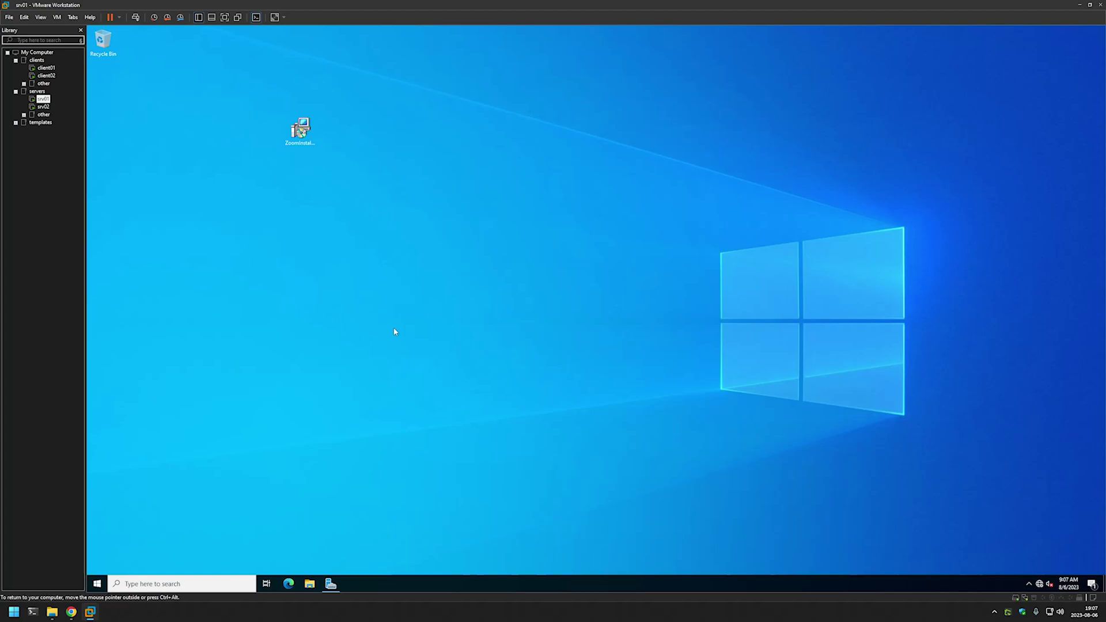
Step: In the VM's File Explorer, go to \\srv02 and open the software share
left_click(309, 583)
left_click(503, 200)
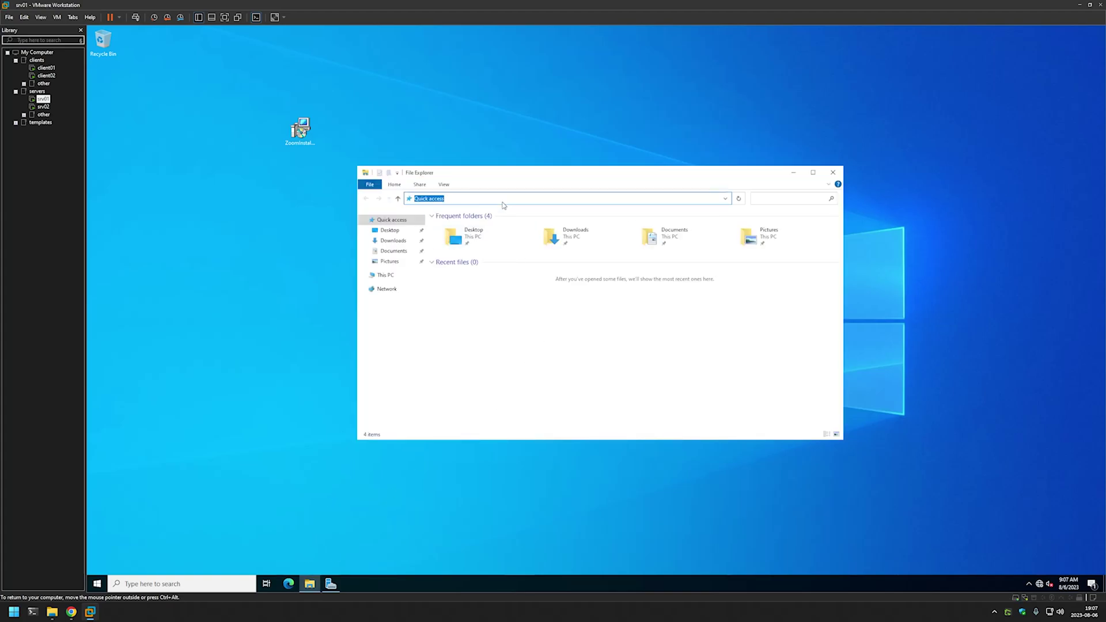
type("\\\\")
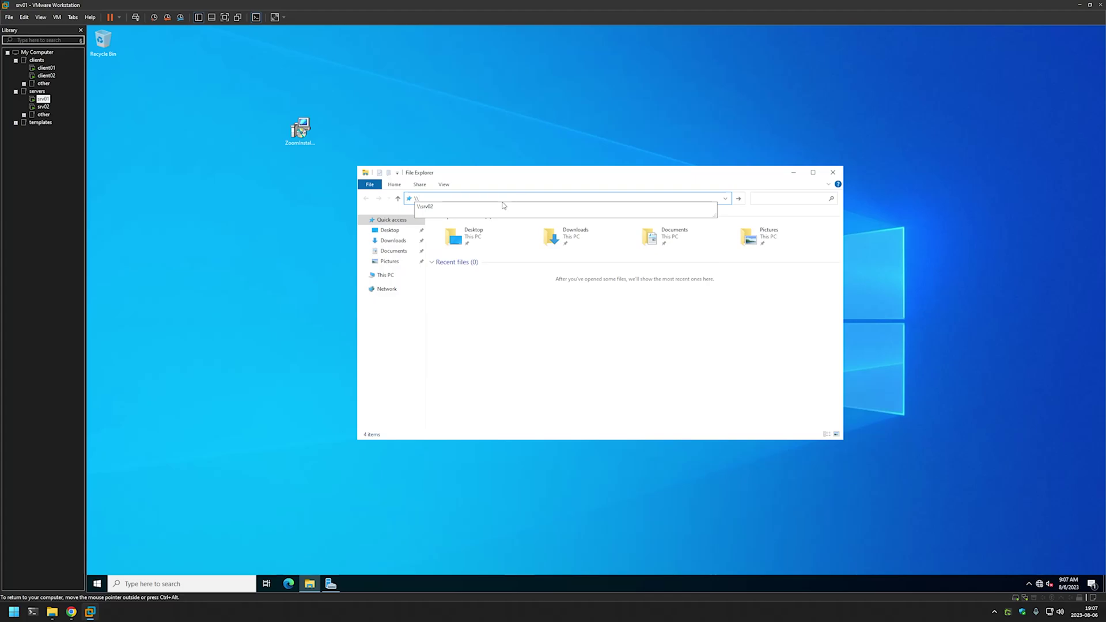
type("srv02")
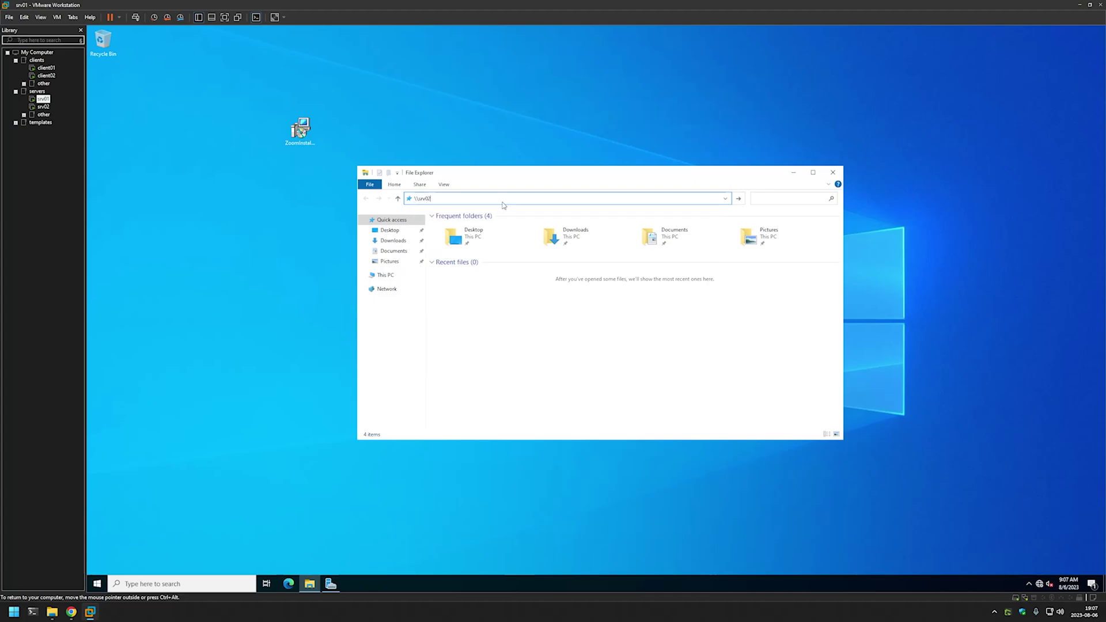
key("Return")
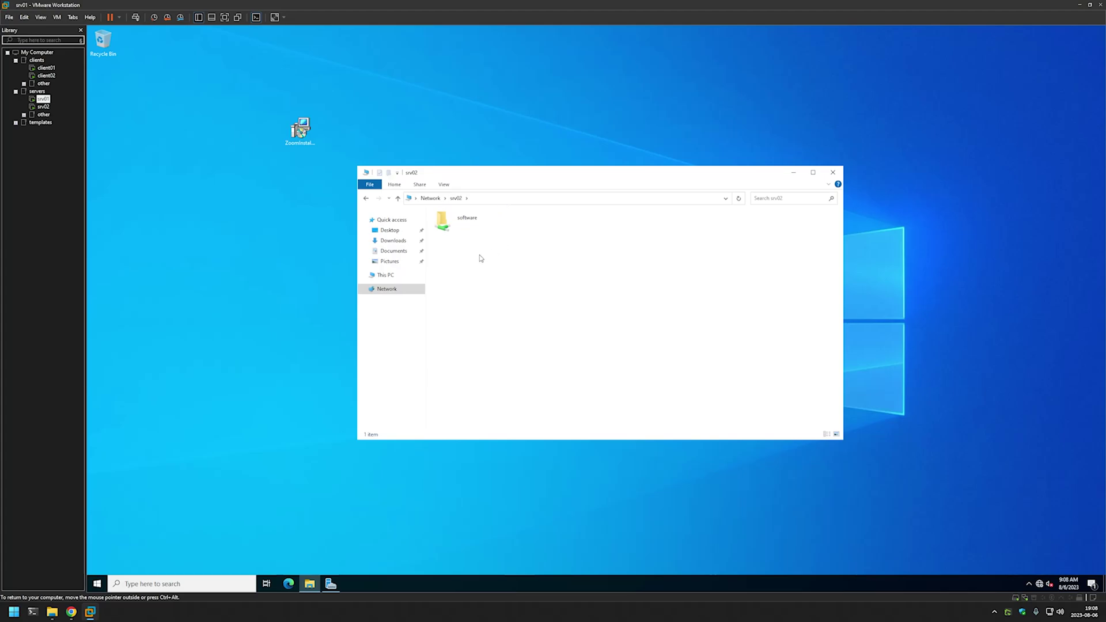
double_click(489, 217)
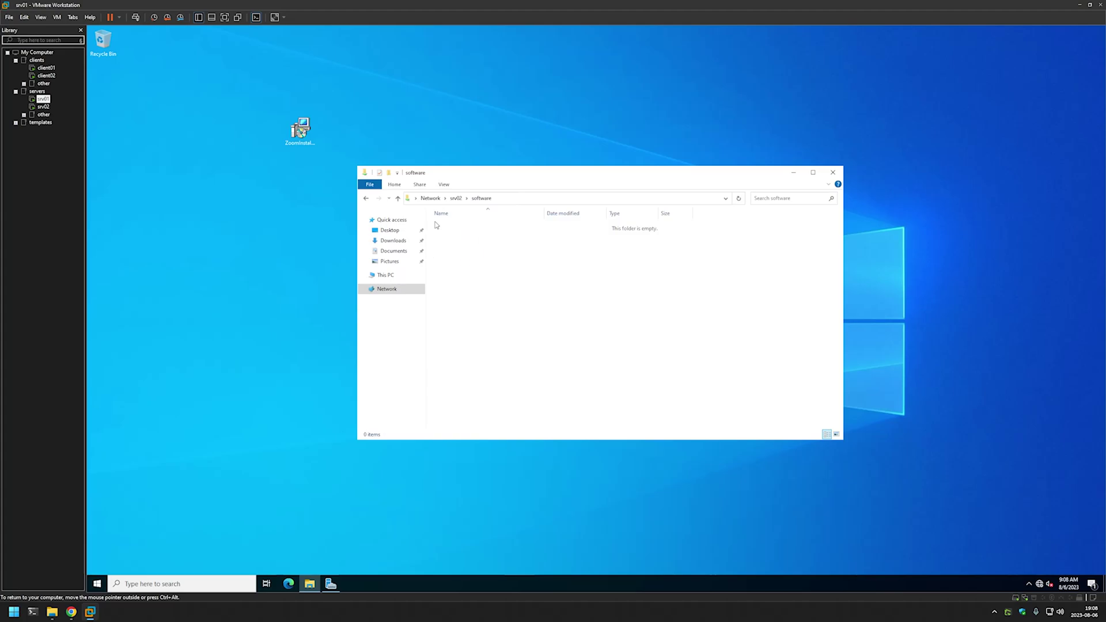
Step: Create a 'zoom' folder in the share and drag ZoomInstallerFull from the desktop into it
right_click(481, 244)
left_click(604, 335)
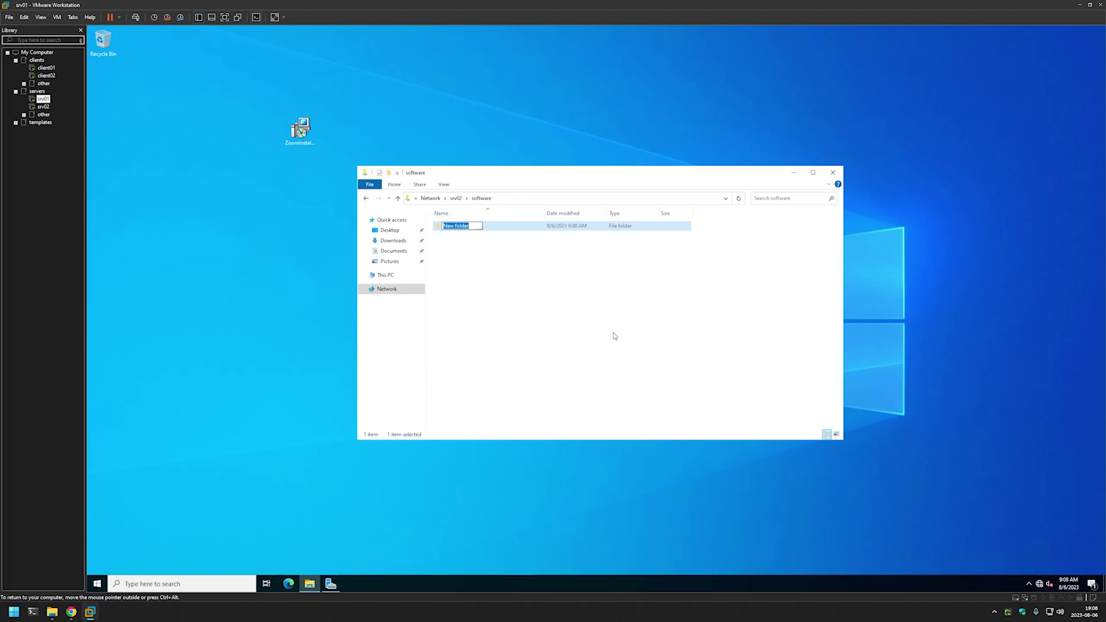
type("zoom")
key("Return")
double_click(501, 225)
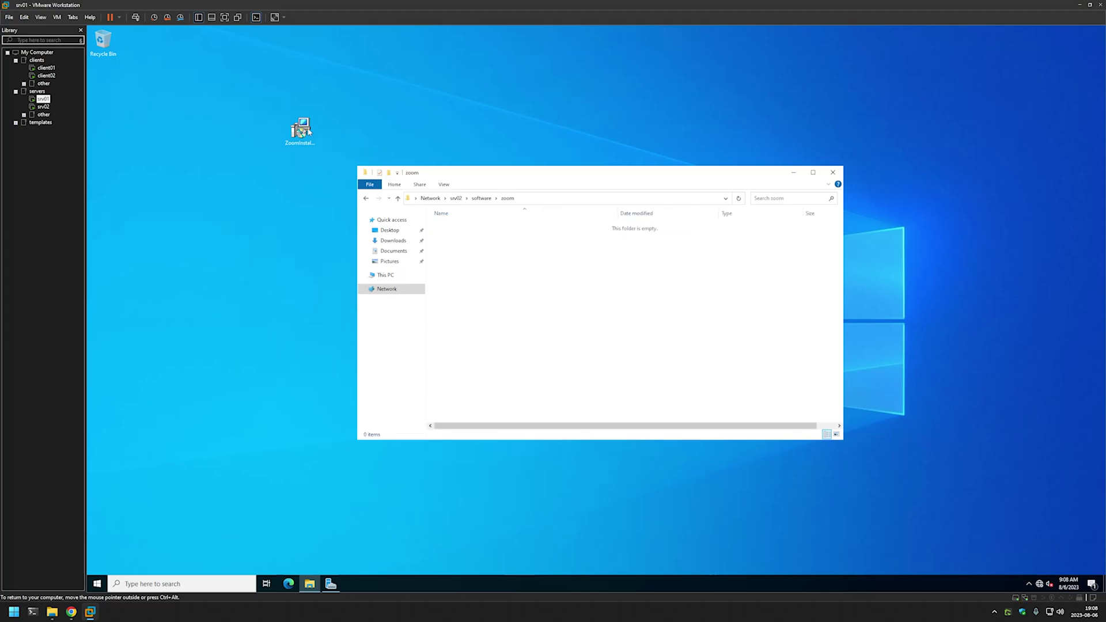
left_click_drag(300, 129, 483, 256)
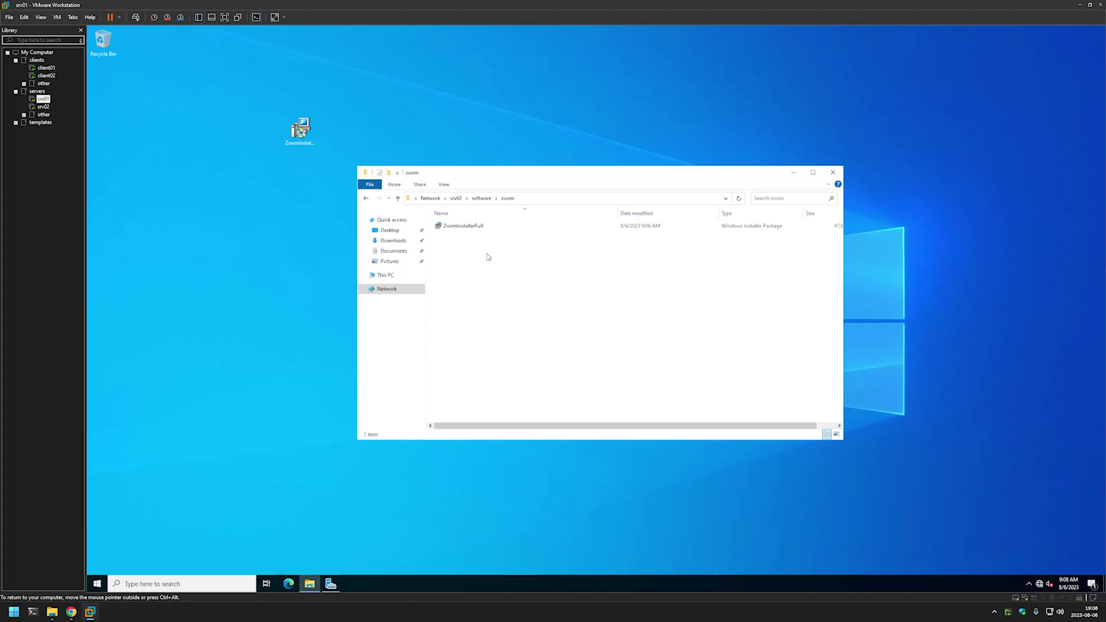
right_click(486, 257)
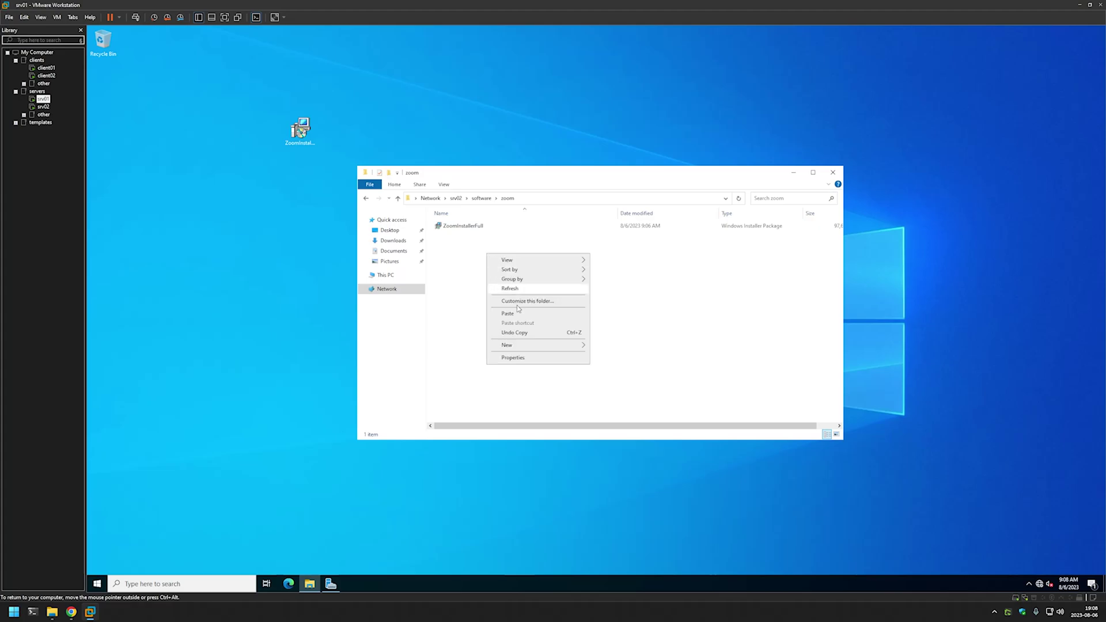
left_click(507, 358)
left_click_drag(314, 153, 539, 249)
left_click(536, 264)
left_click(564, 297)
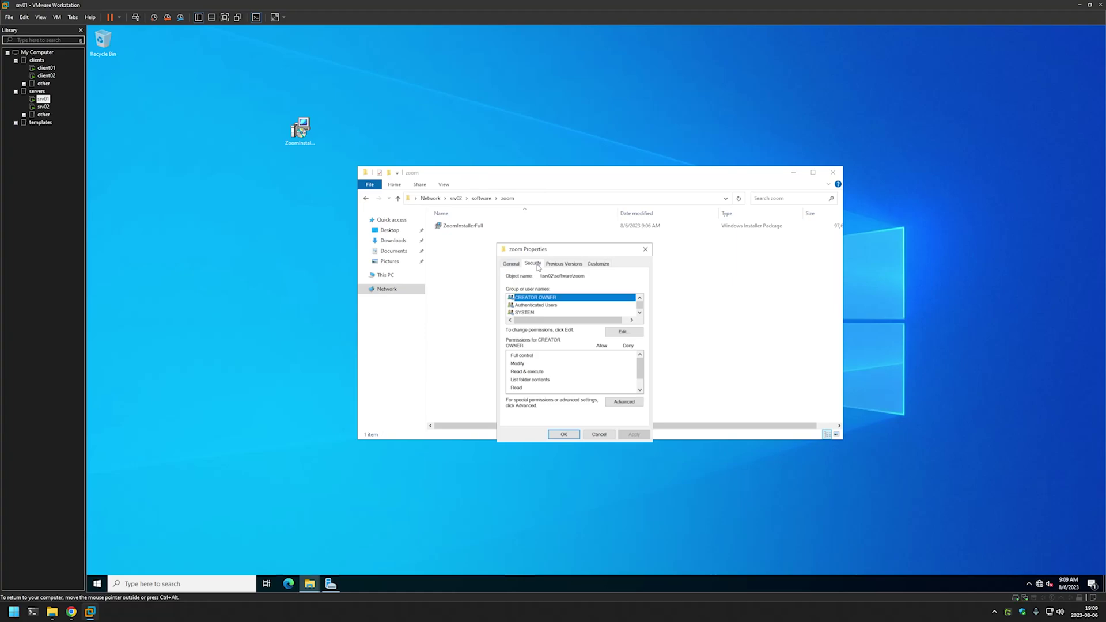
left_click(552, 305)
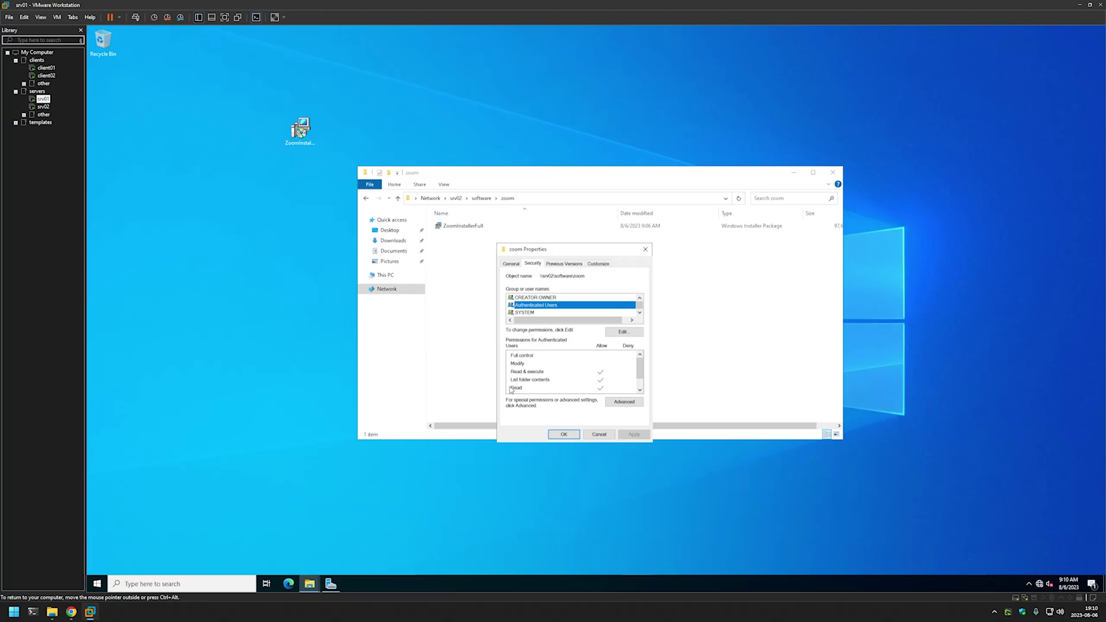
left_click(645, 249)
Step: Launch Group Policy Management from Server Manager's Tools and expand Group Policy Objects
left_click(331, 584)
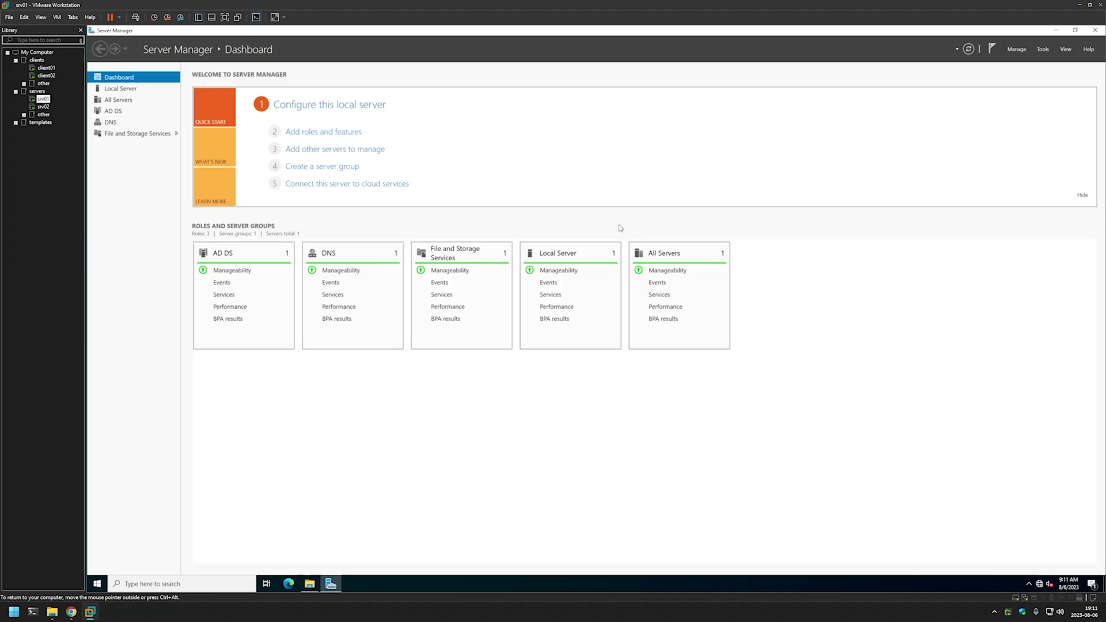
left_click(1044, 48)
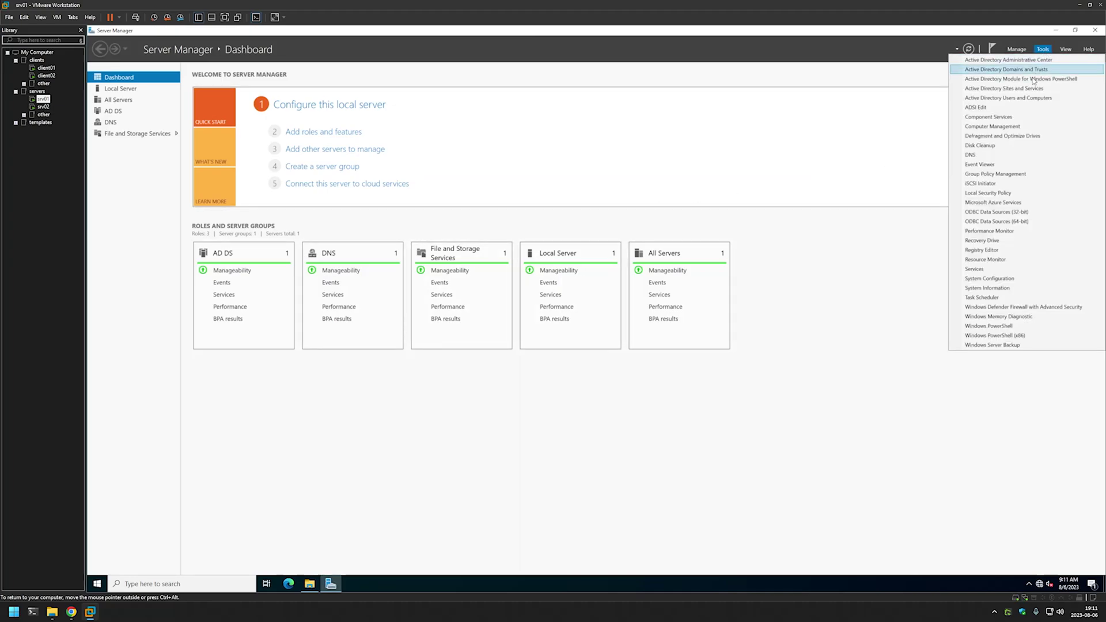
left_click(1014, 173)
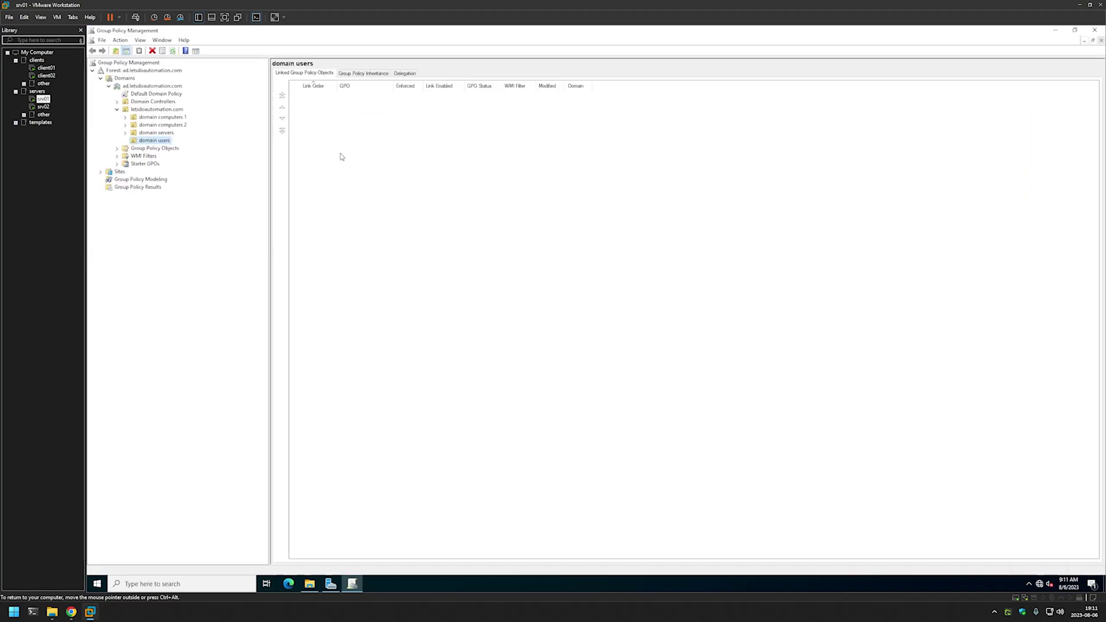
left_click(173, 151)
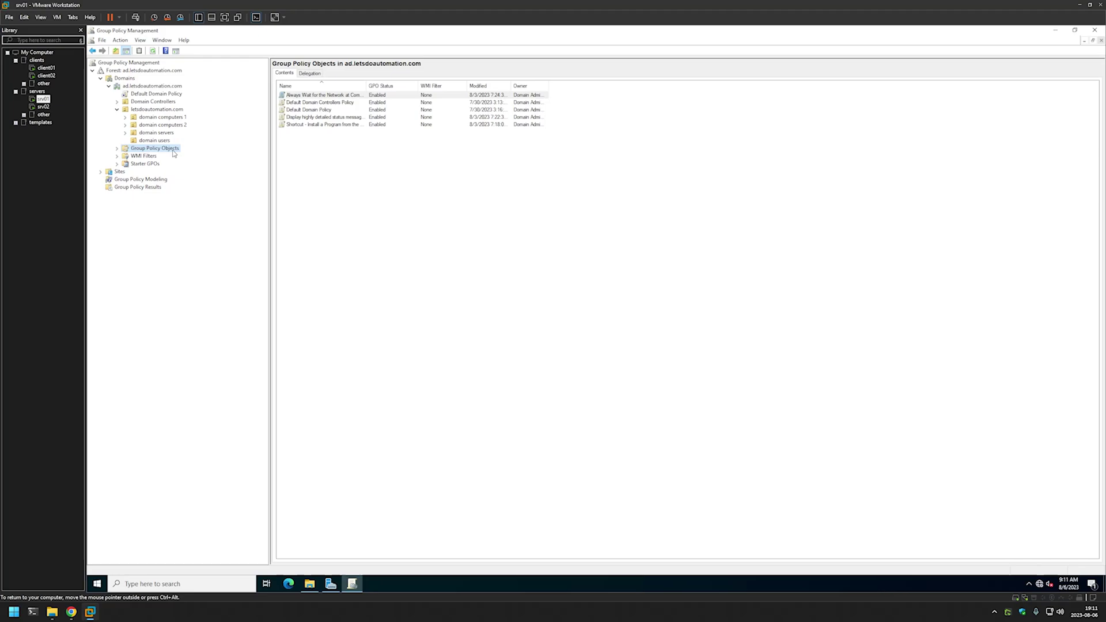
left_click(117, 149)
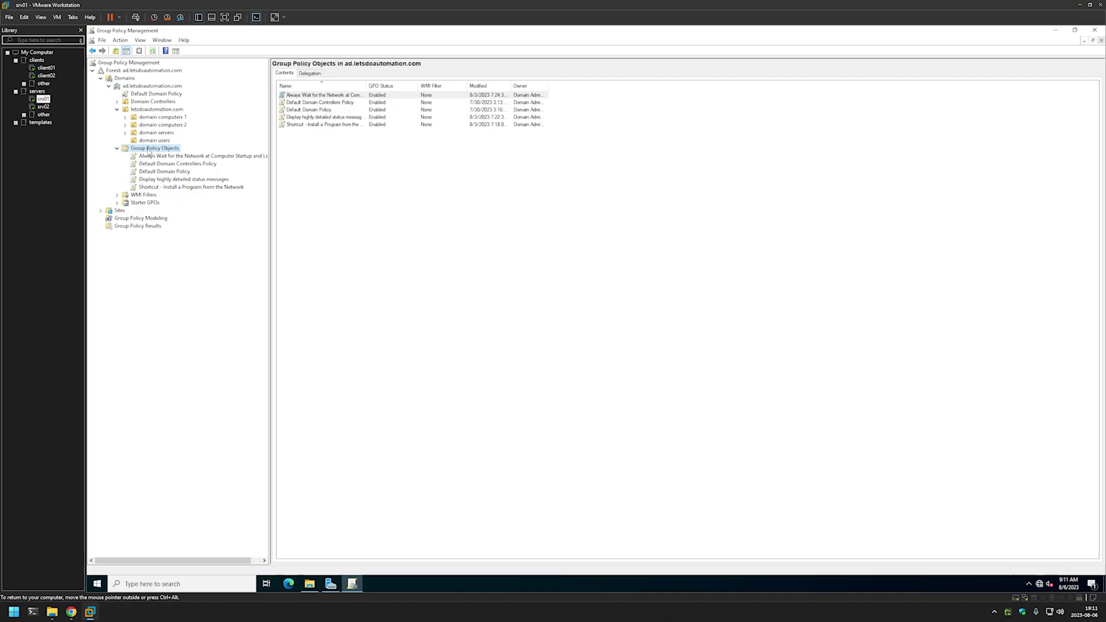
right_click(149, 152)
Step: Create a new GPO named 'Assign Zoom'
left_click(171, 157)
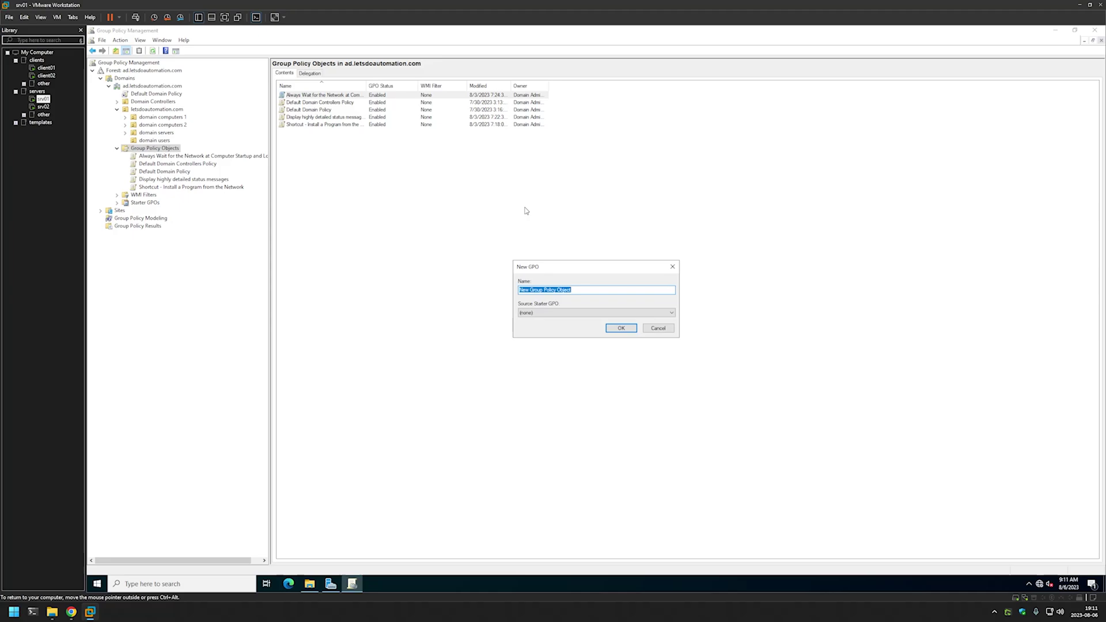
type("Assign Zoom")
key("Return")
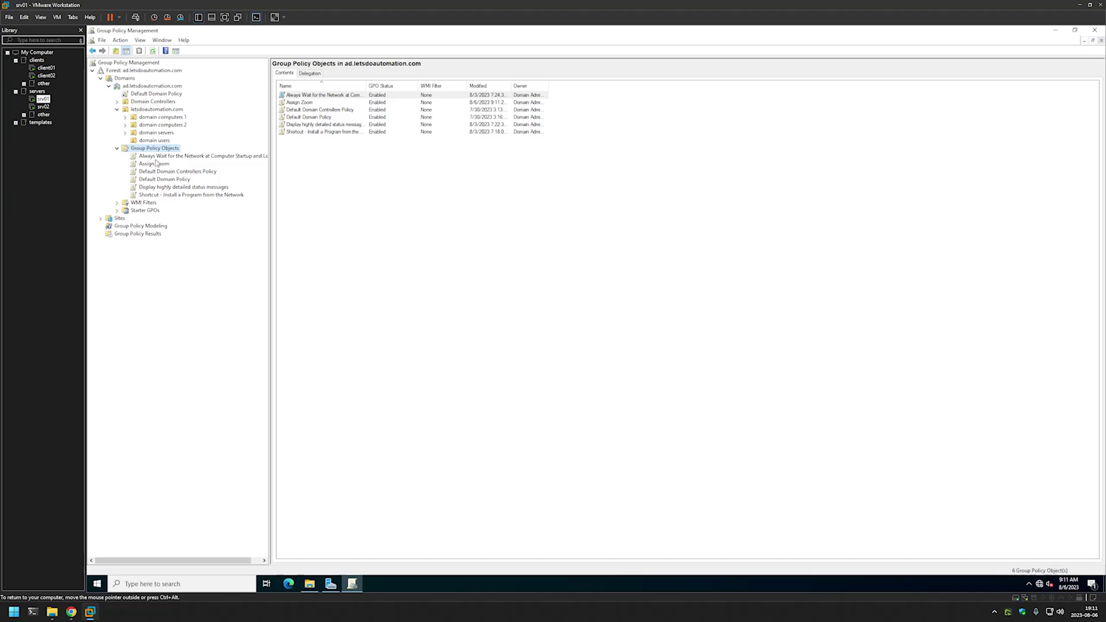
Step: Open the Assign Zoom GPO in Group Policy Management Editor
left_click(157, 164)
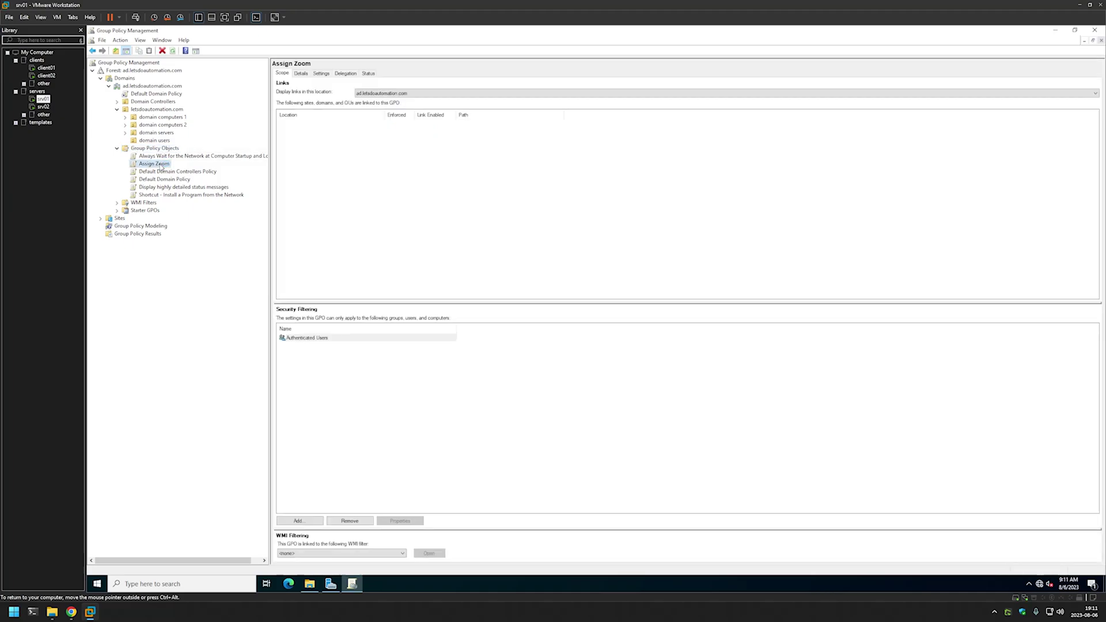
right_click(161, 167)
left_click(179, 170)
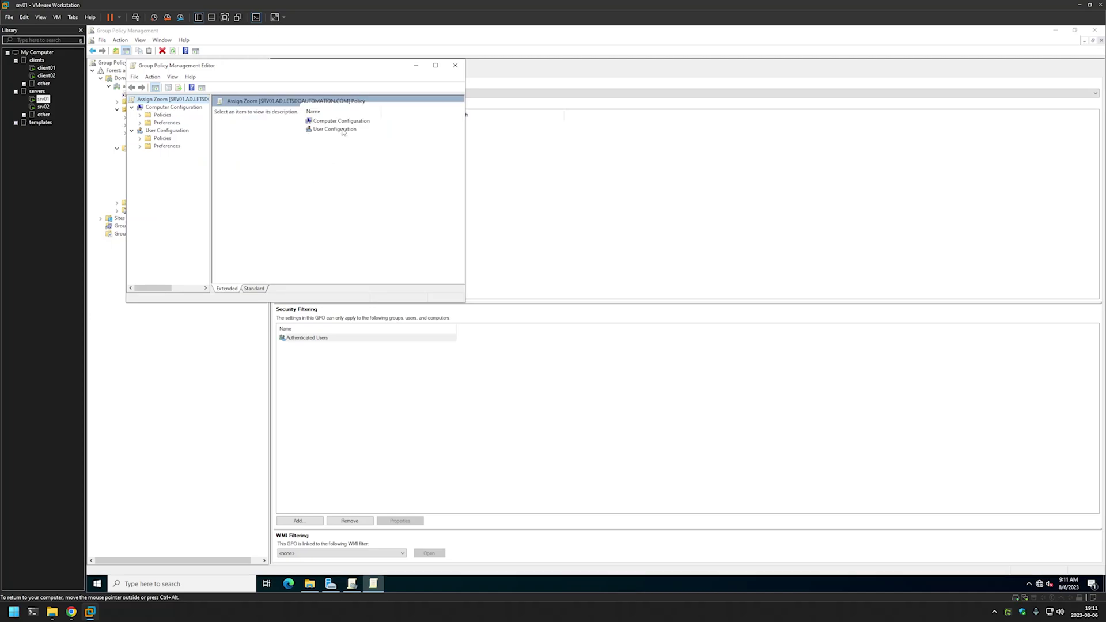
left_click_drag(334, 69, 643, 183)
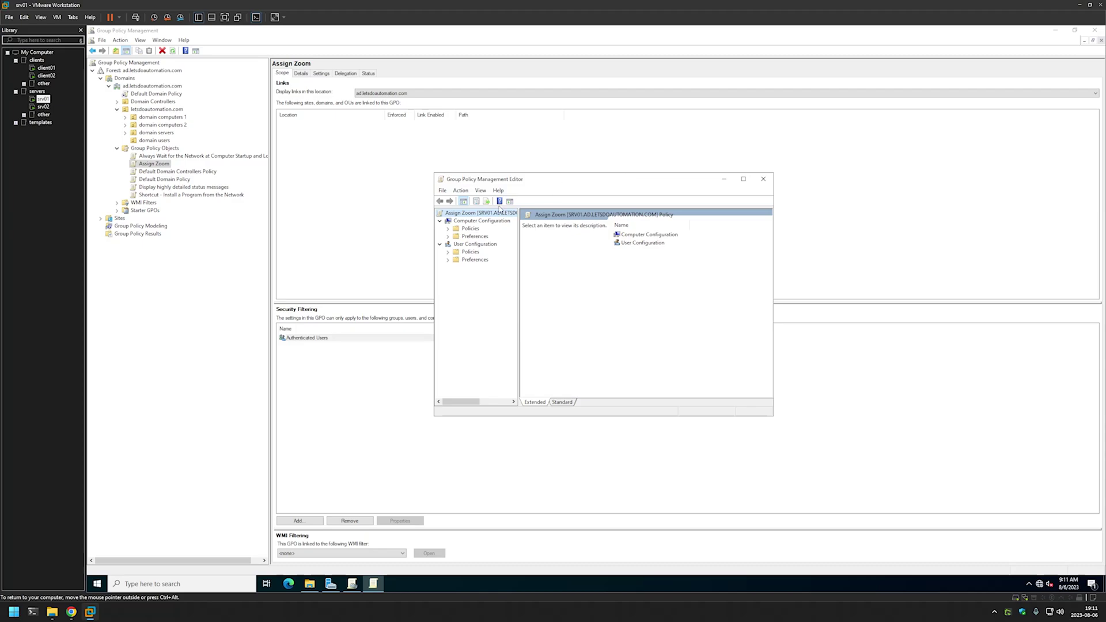
Step: Go to Computer Configuration > Policies > Software Settings > Software installation
left_click(483, 223)
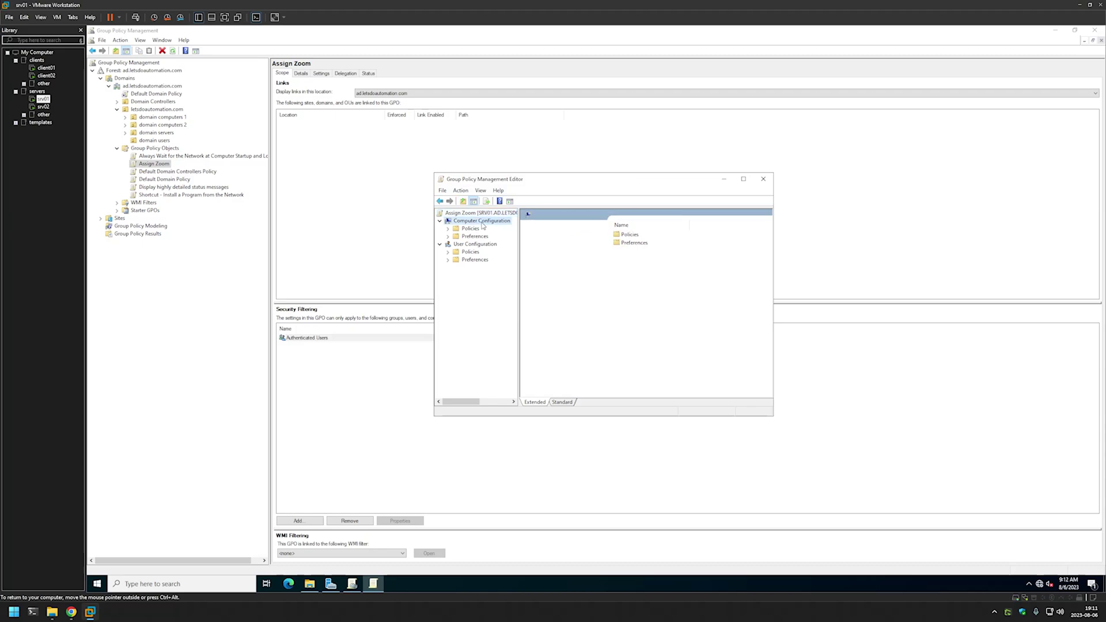
left_click(449, 229)
left_click(456, 237)
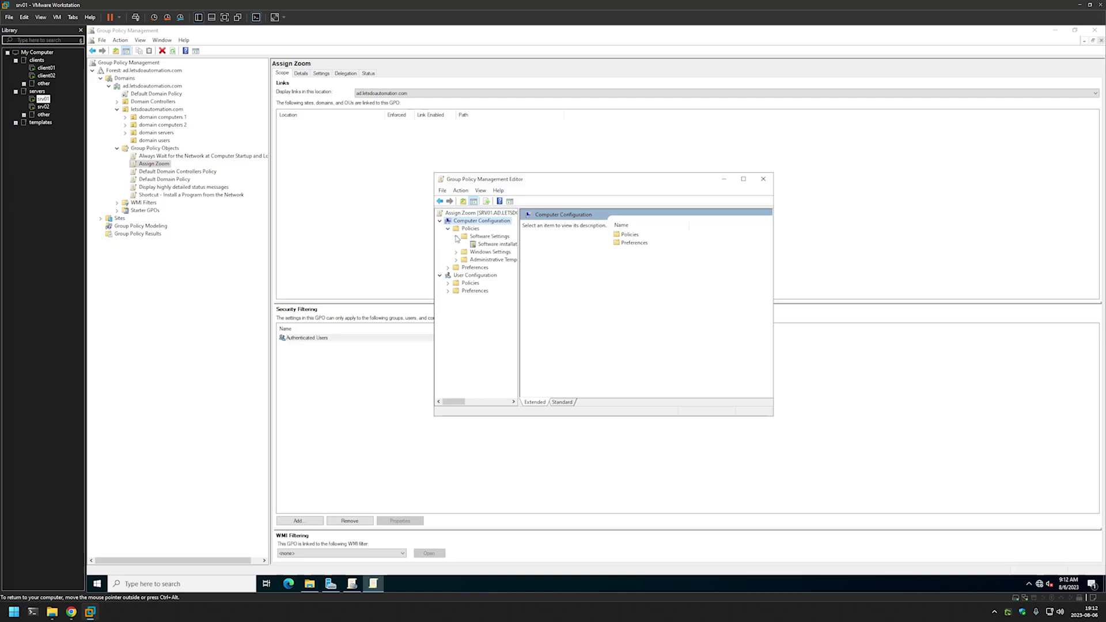
left_click(507, 248)
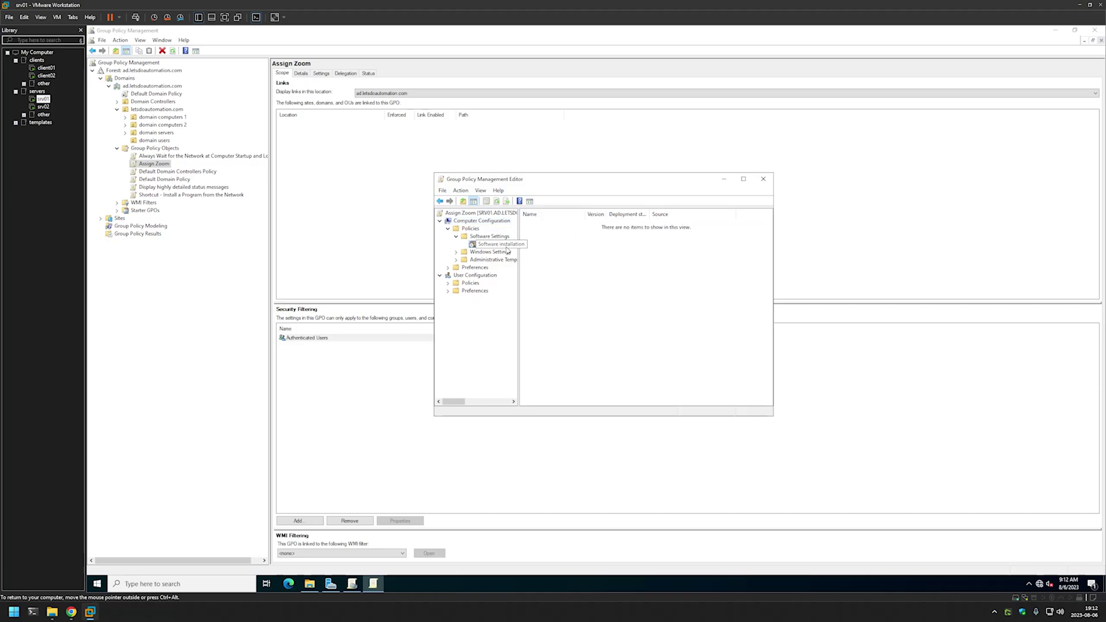
Step: Start adding a new package to the computer Software installation list
right_click(563, 237)
mouse_move(585, 245)
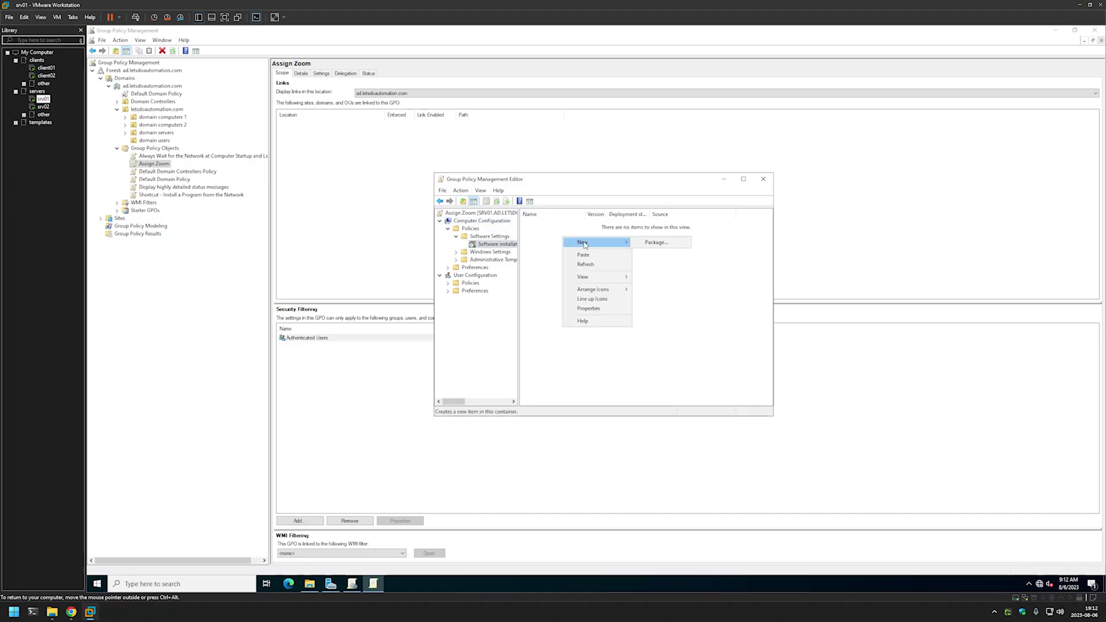
left_click(661, 247)
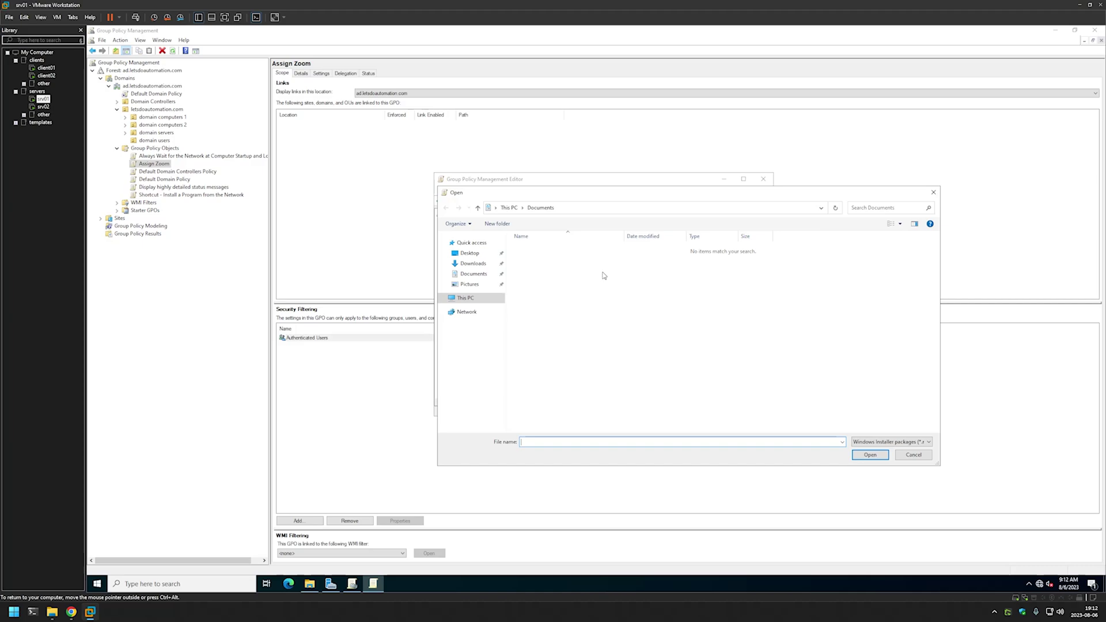
left_click(469, 253)
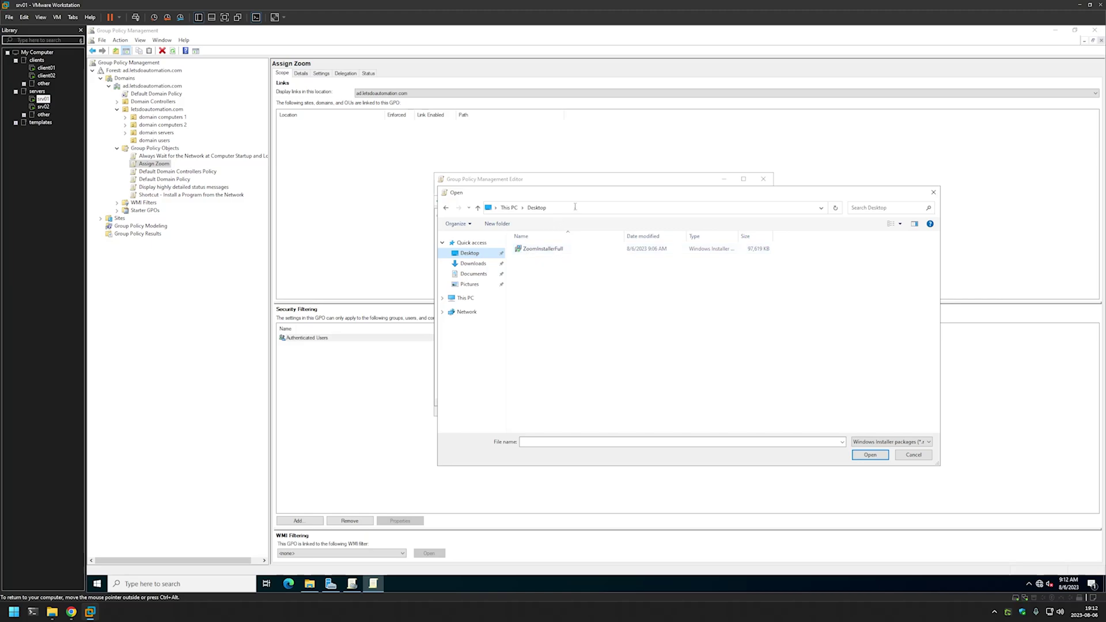
Step: Pick ZoomInstallerFull from \\srv02\software\zoom as the package
left_click(576, 207)
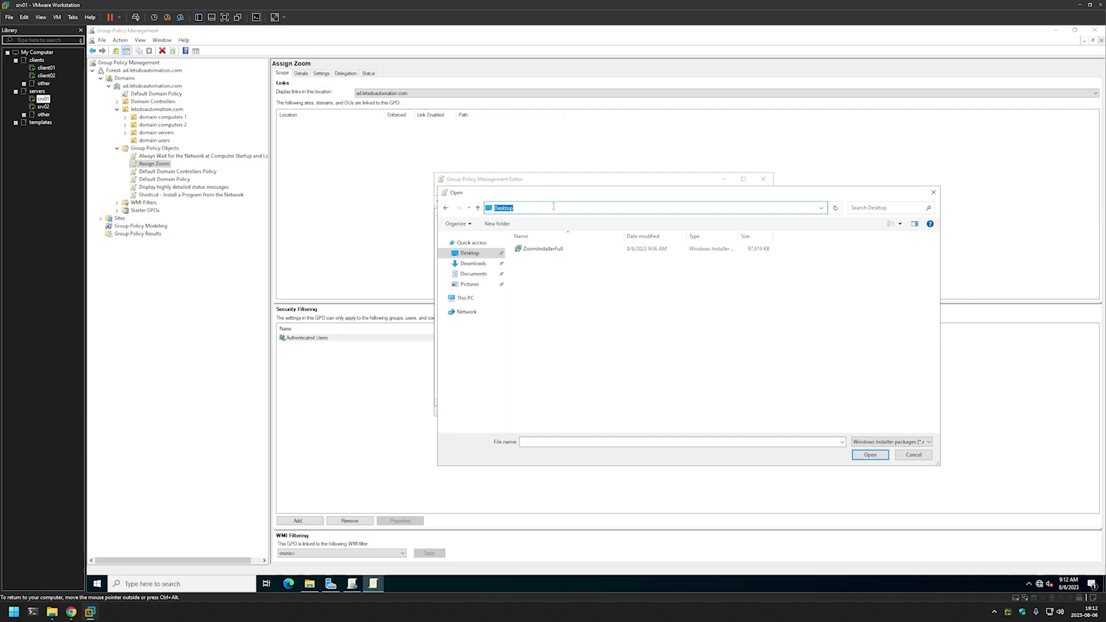
type("\\\\srv02")
key("Return")
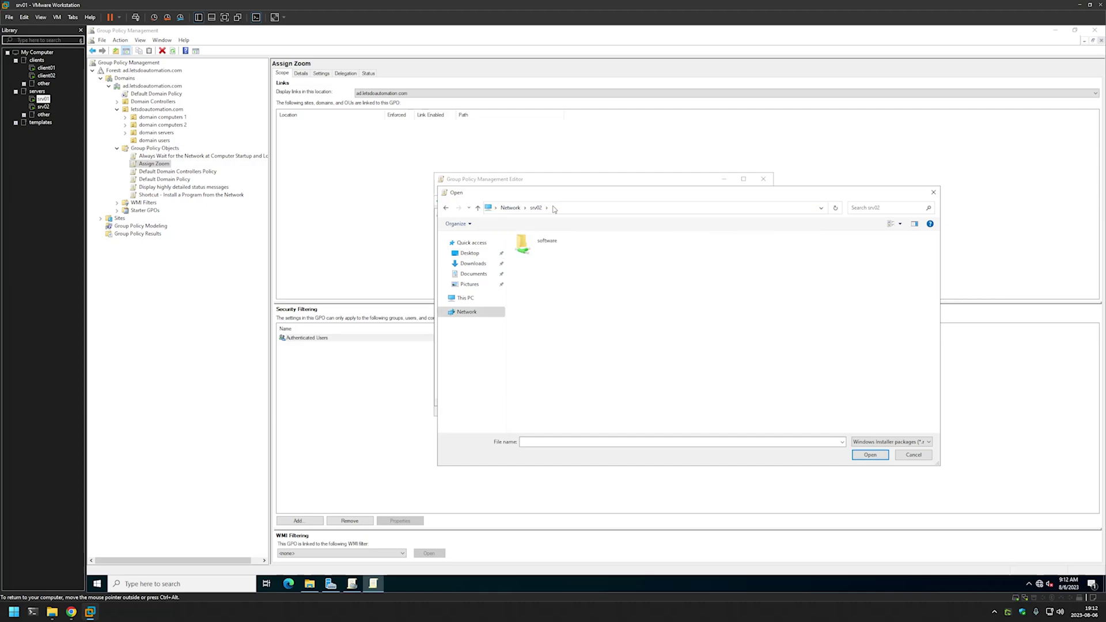
double_click(543, 243)
double_click(536, 251)
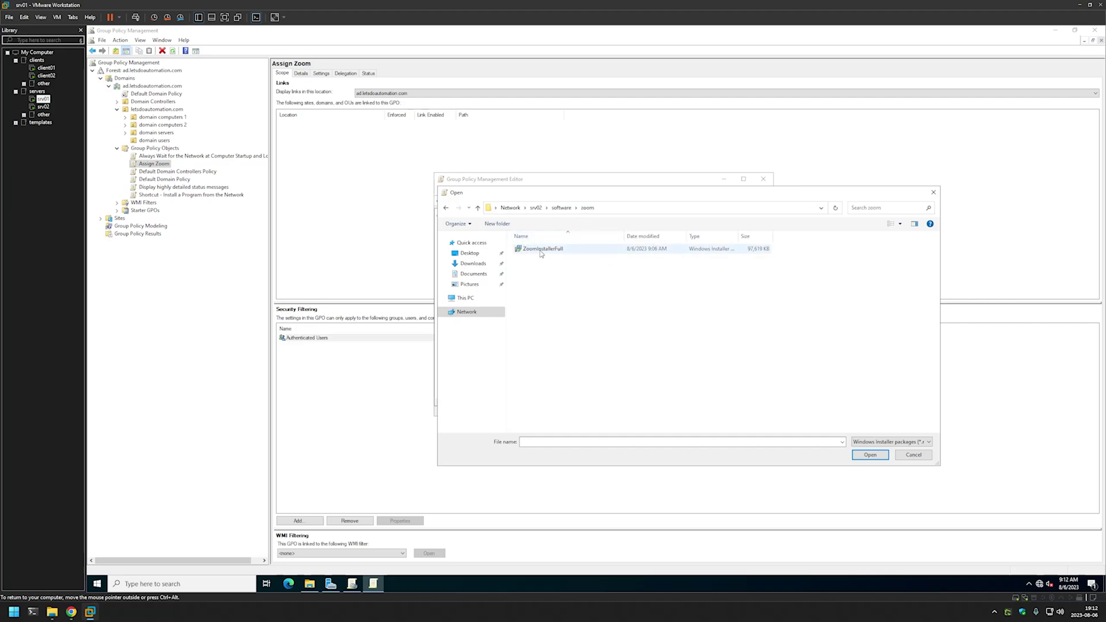
double_click(541, 248)
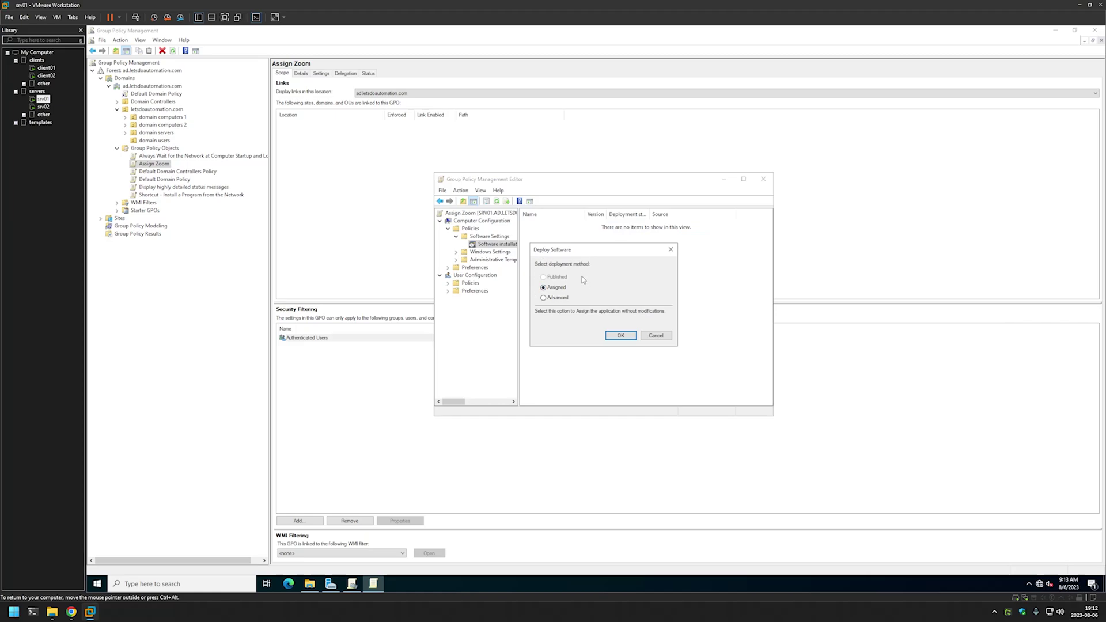
Step: Deploy Zoom as Assigned, close the editor, and set the GPO's WMI filter to 64-bit OS
left_click(621, 336)
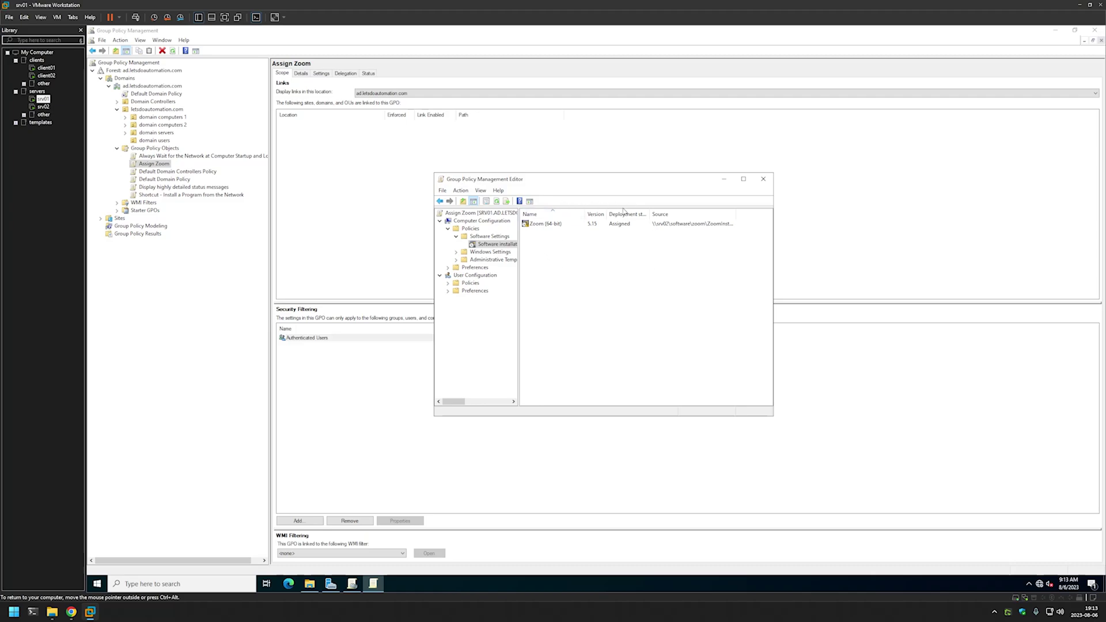
left_click(767, 182)
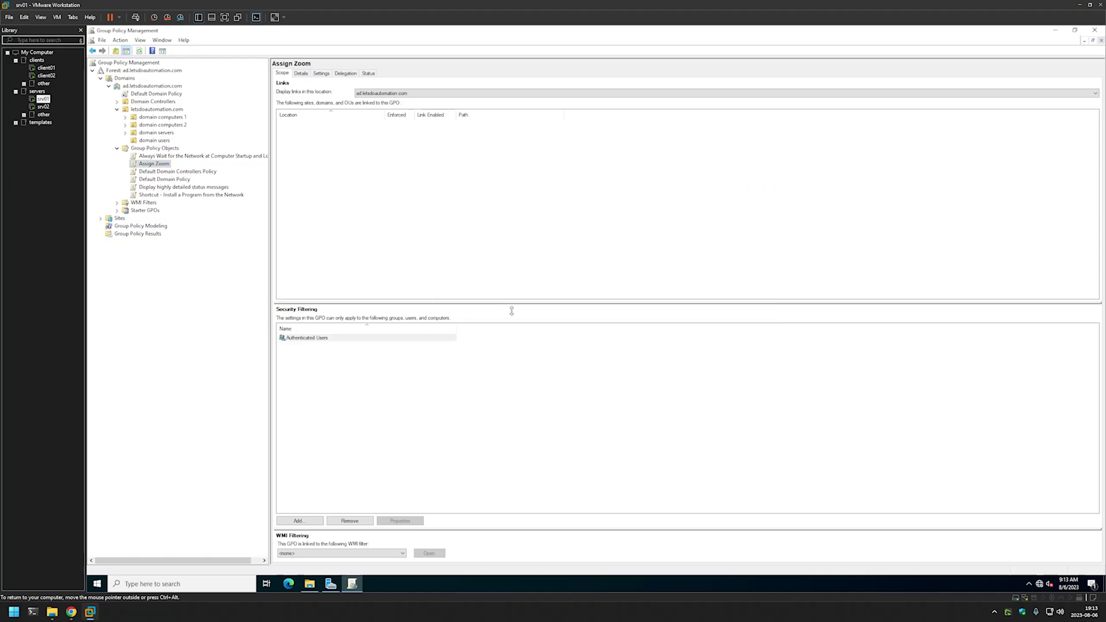
left_click(350, 553)
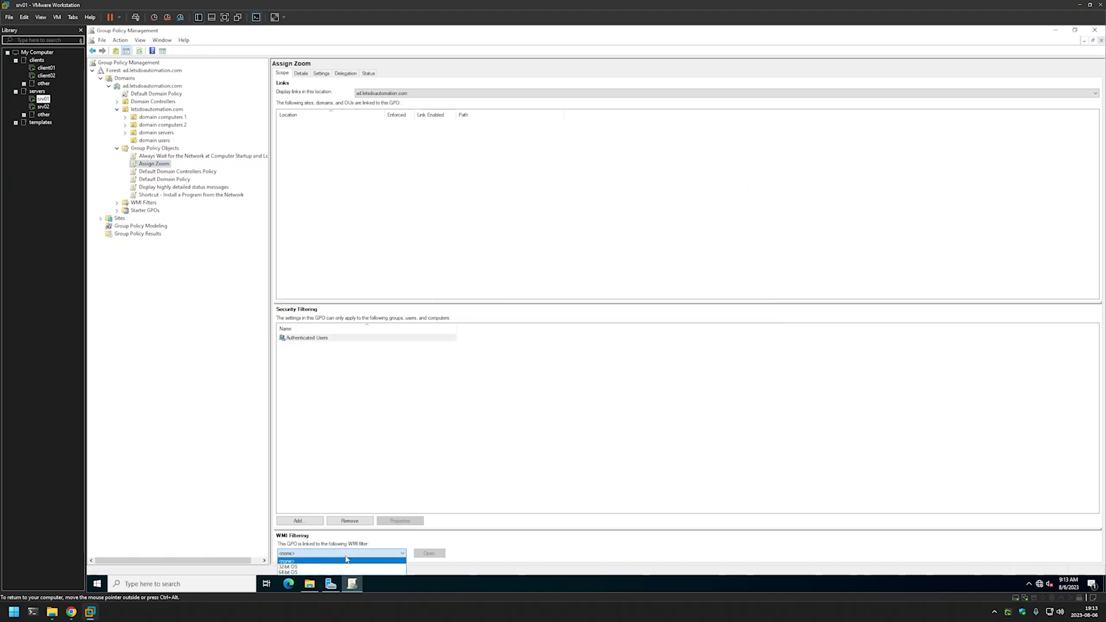
left_click(303, 572)
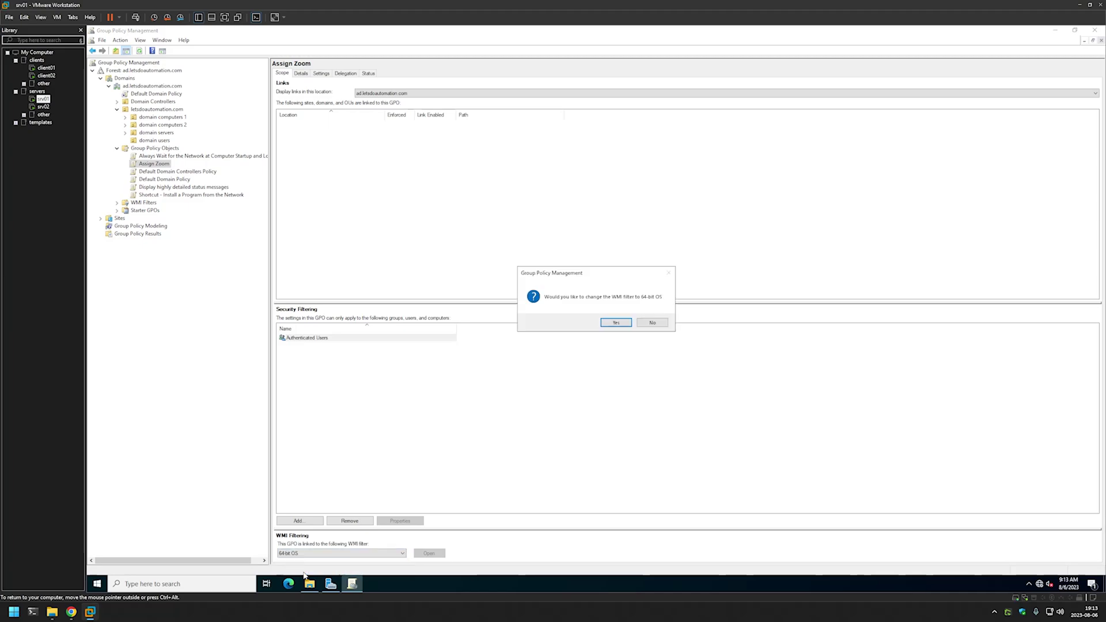
left_click(619, 326)
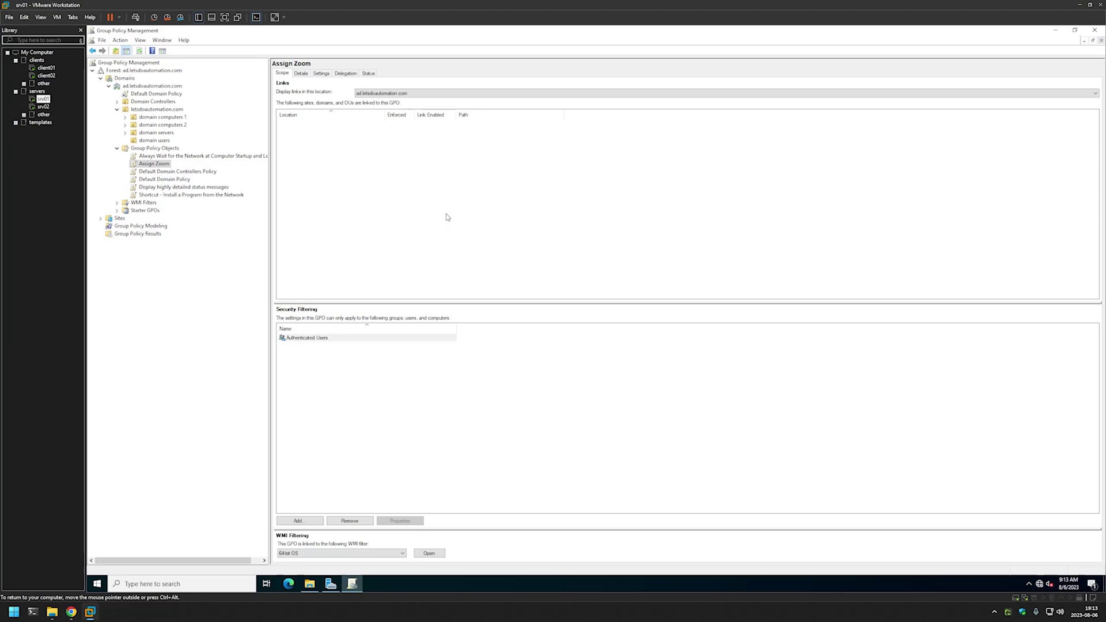
Step: On the Details tab, set the GPO status to User configuration settings disabled
left_click(300, 74)
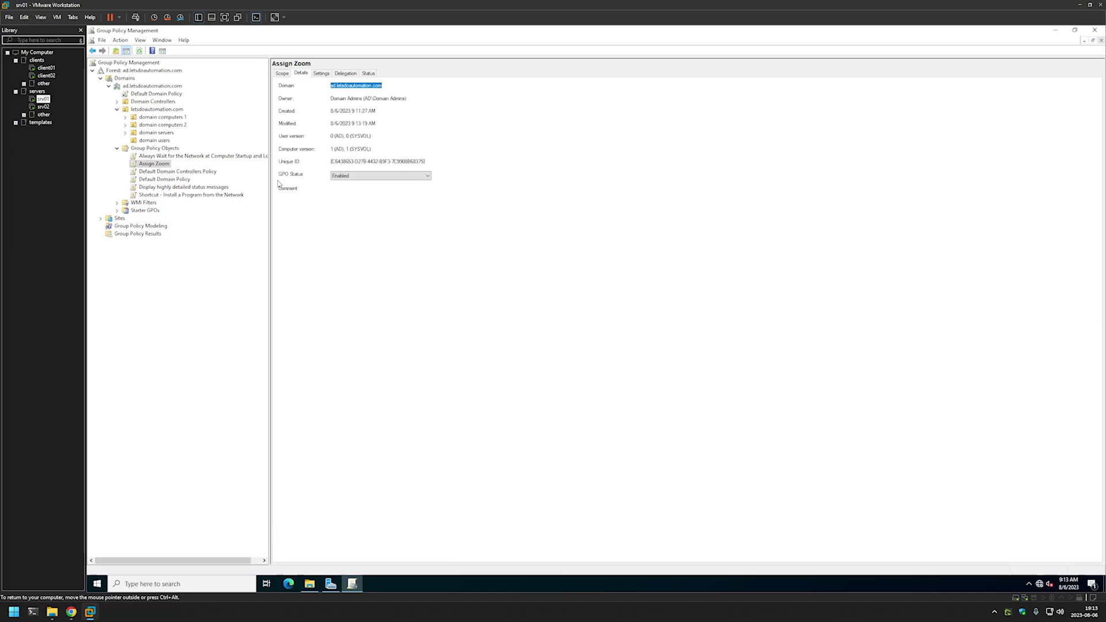
left_click(427, 176)
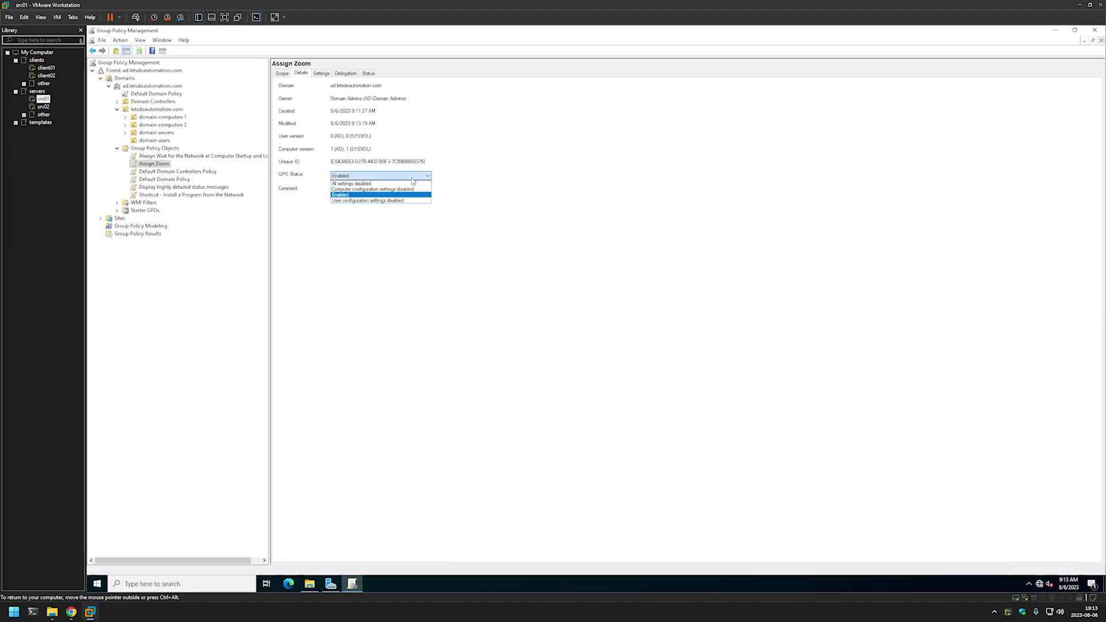
left_click(385, 200)
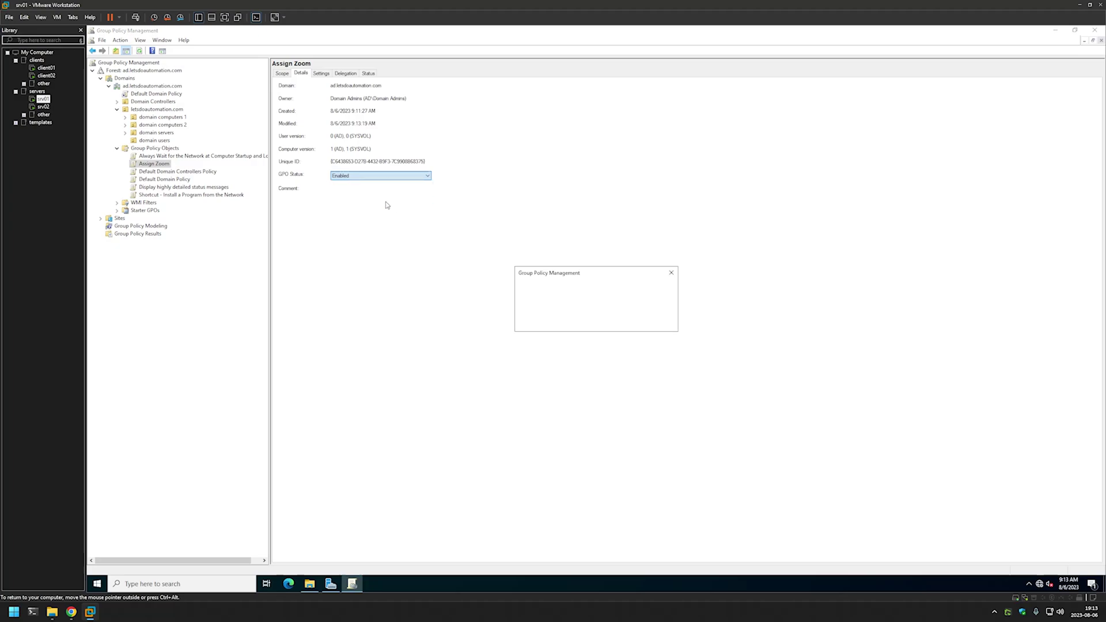
left_click(615, 323)
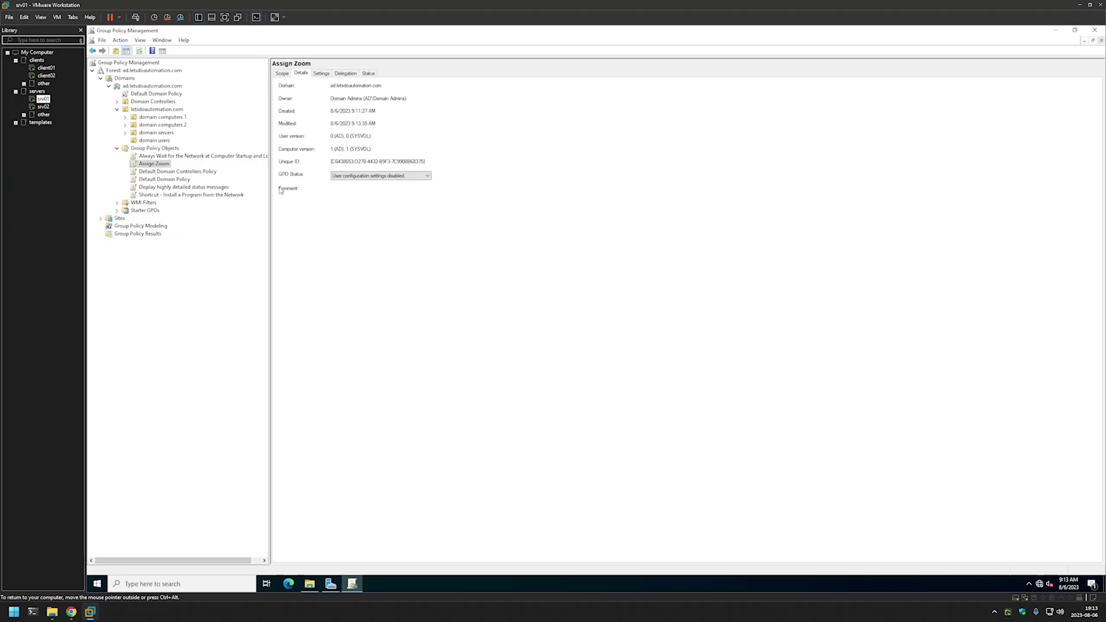
left_click(281, 73)
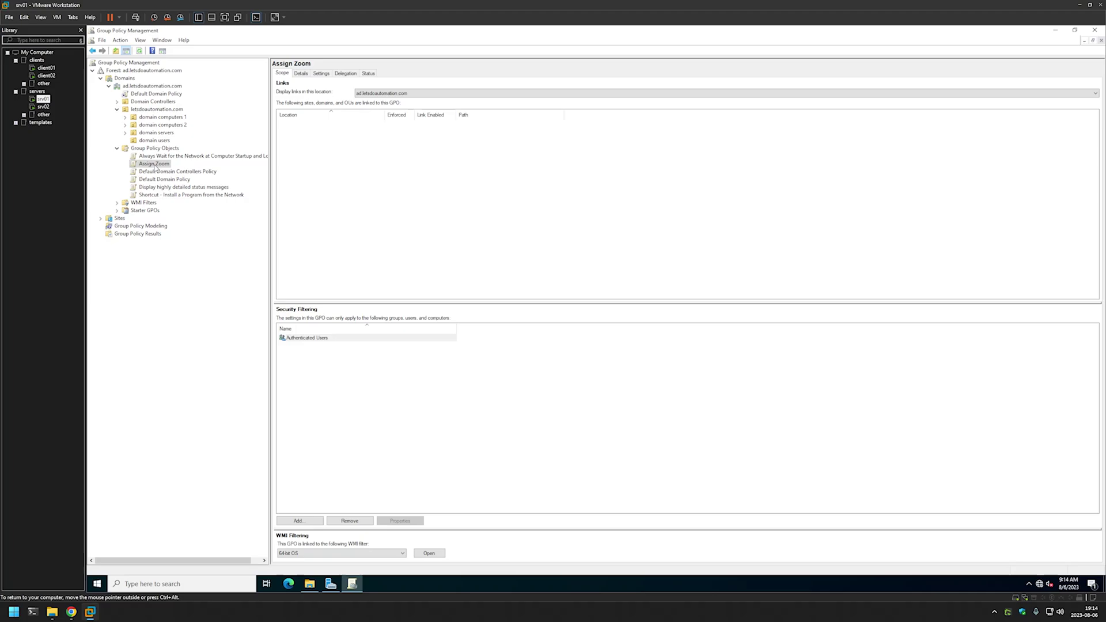
left_click_drag(154, 167, 168, 119)
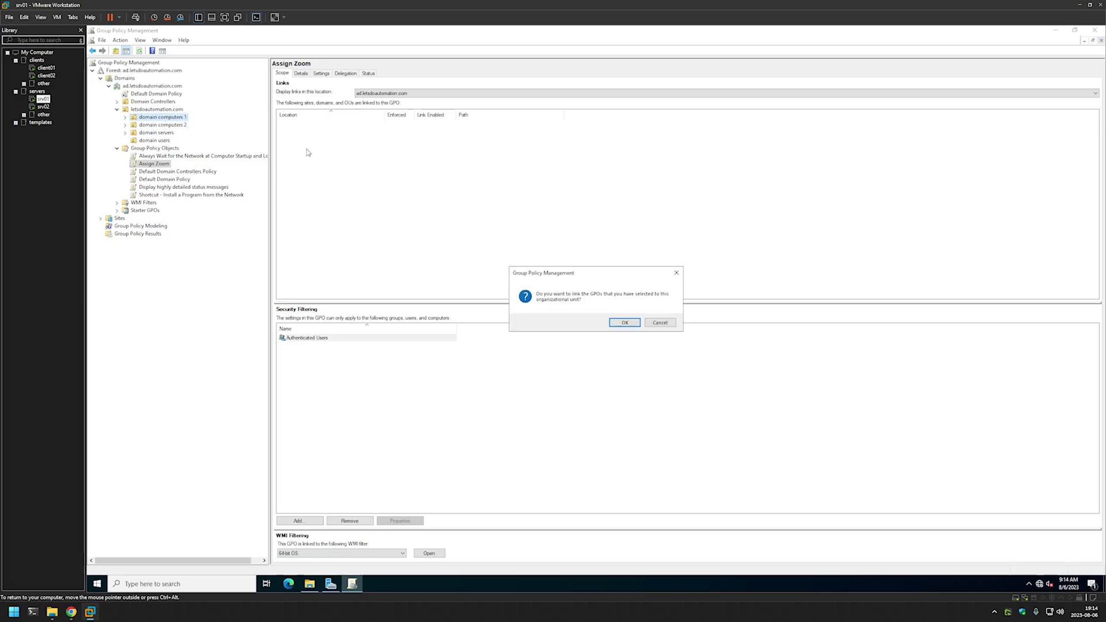
left_click(626, 323)
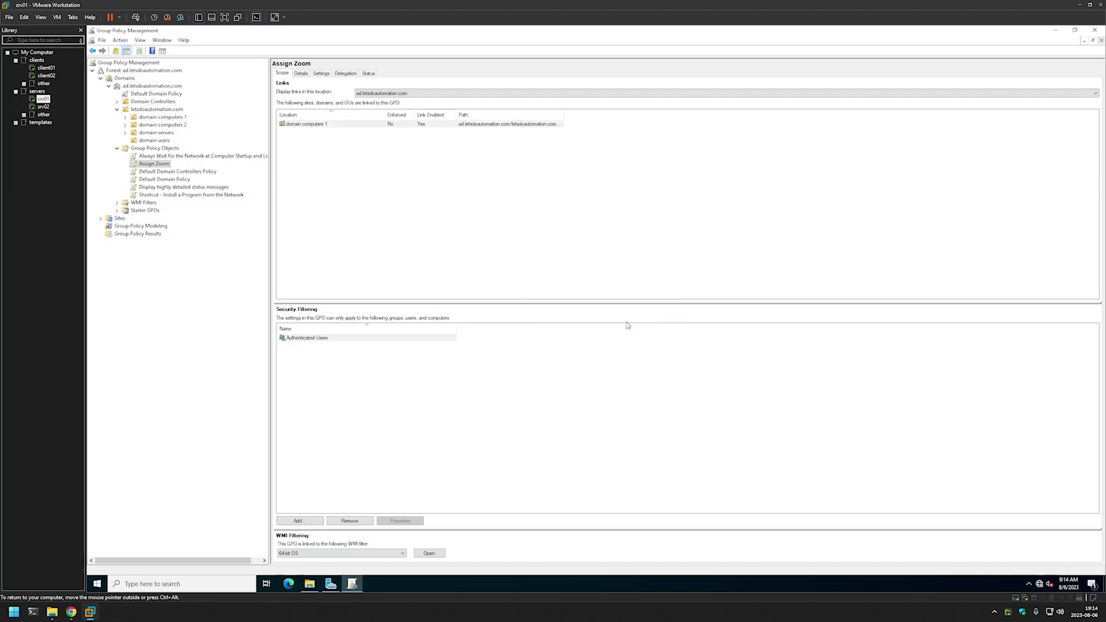
left_click(125, 117)
left_click(173, 133)
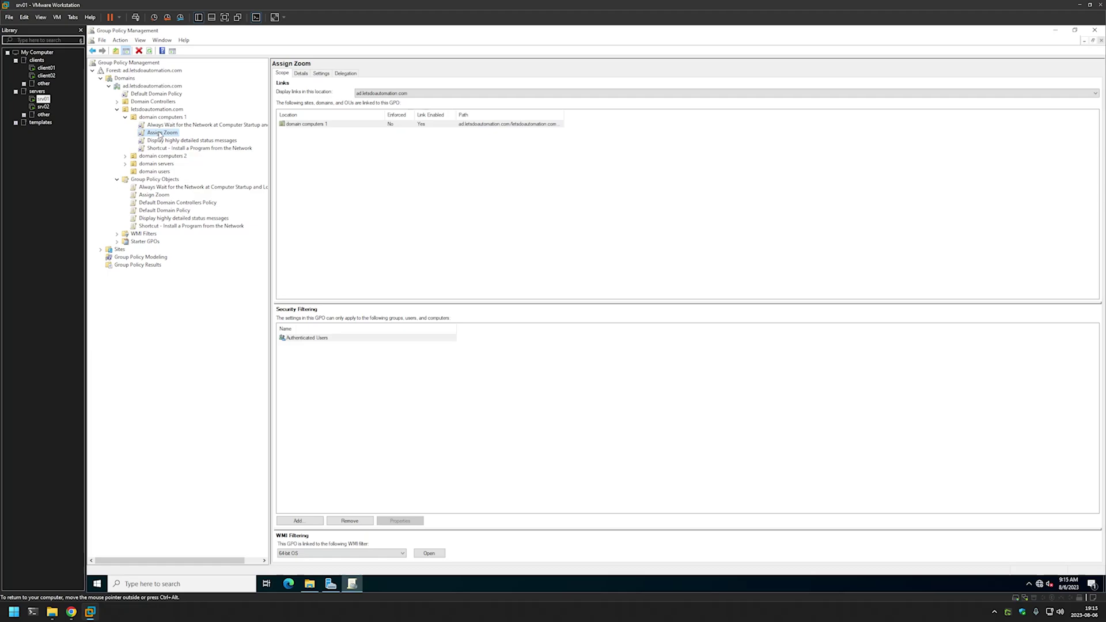
Step: On client01, run gpupdate in Command Prompt to refresh group policy
left_click(46, 67)
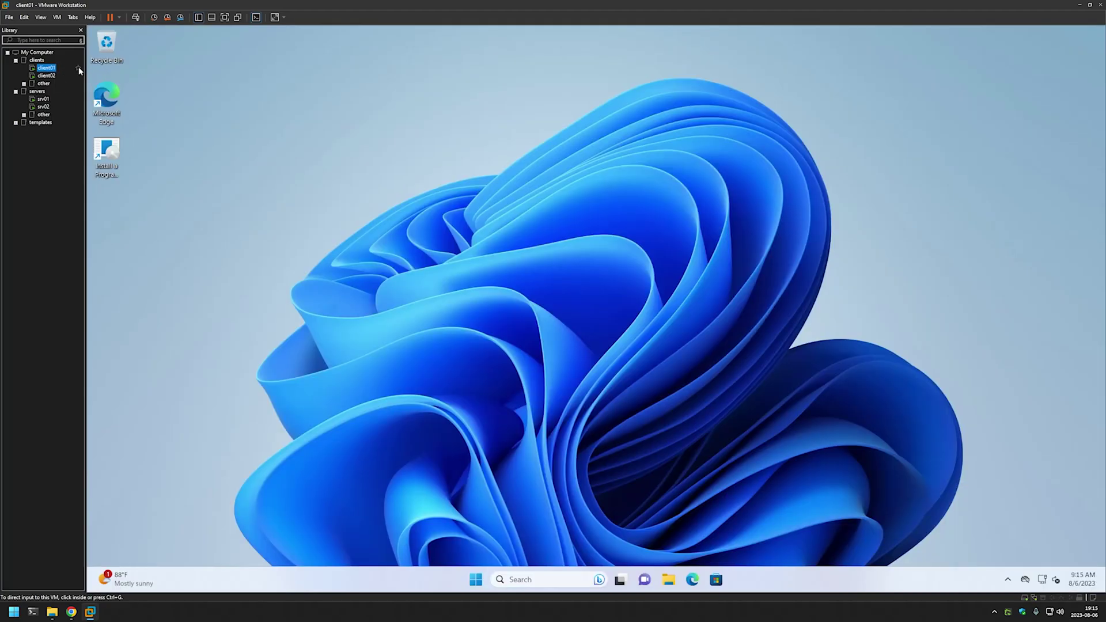
left_click(490, 289)
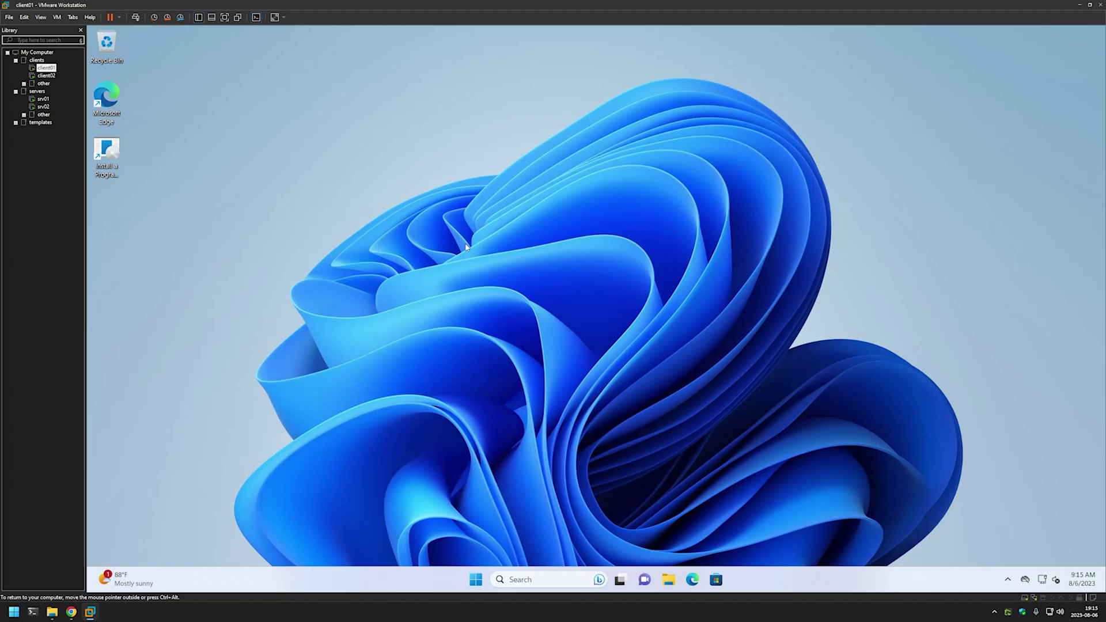
key("super")
type("cmd")
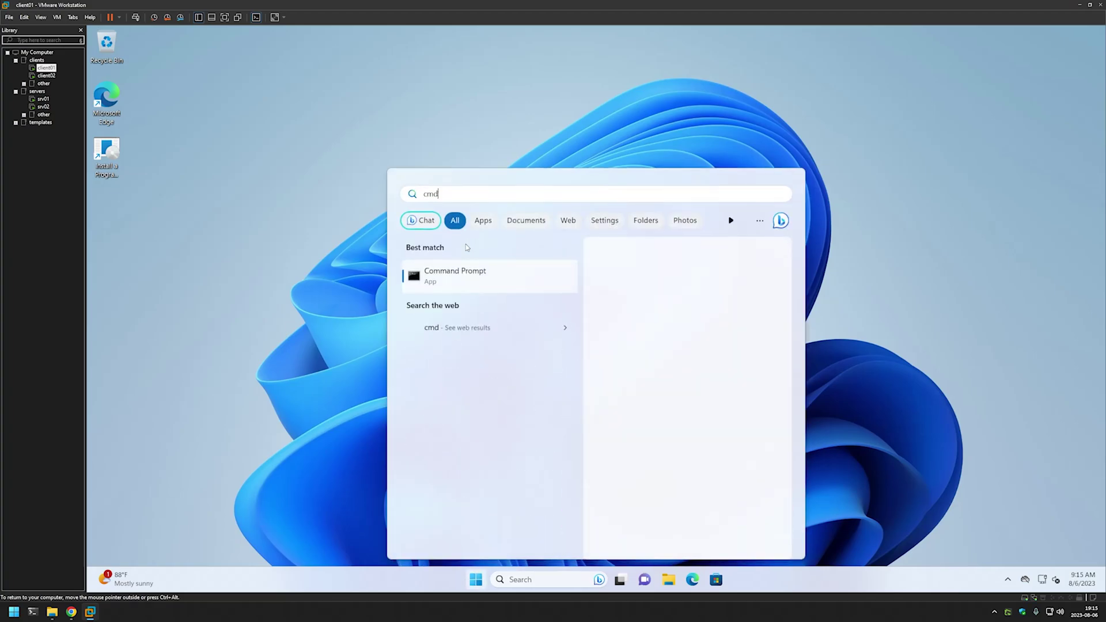
key("BackSpace")
key("BackSpace")
key("BackSpace")
key("Return")
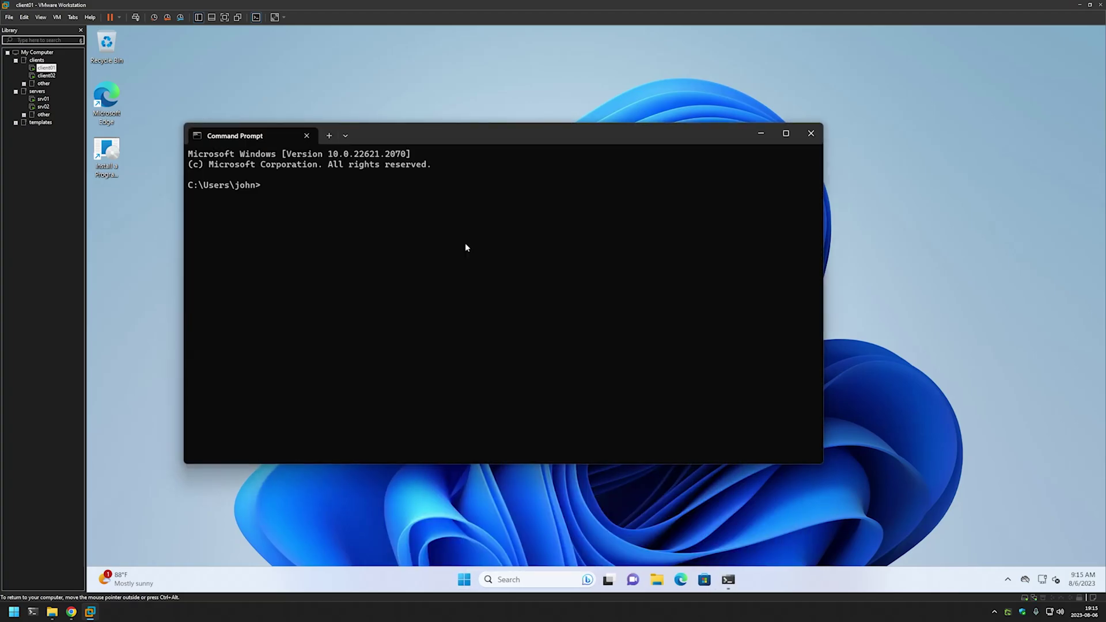
type("gpupdate")
key("Return")
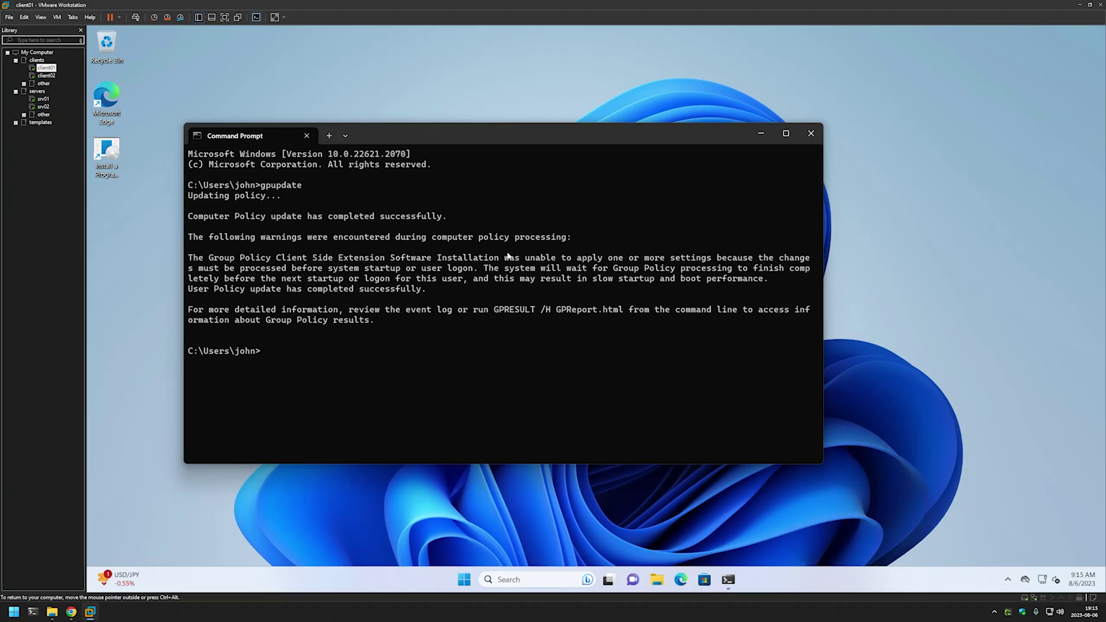
Step: Restart client01 with shutdown -r -t 0, then sign back in with the account password
type("shutdown -r -t 0")
key("Return")
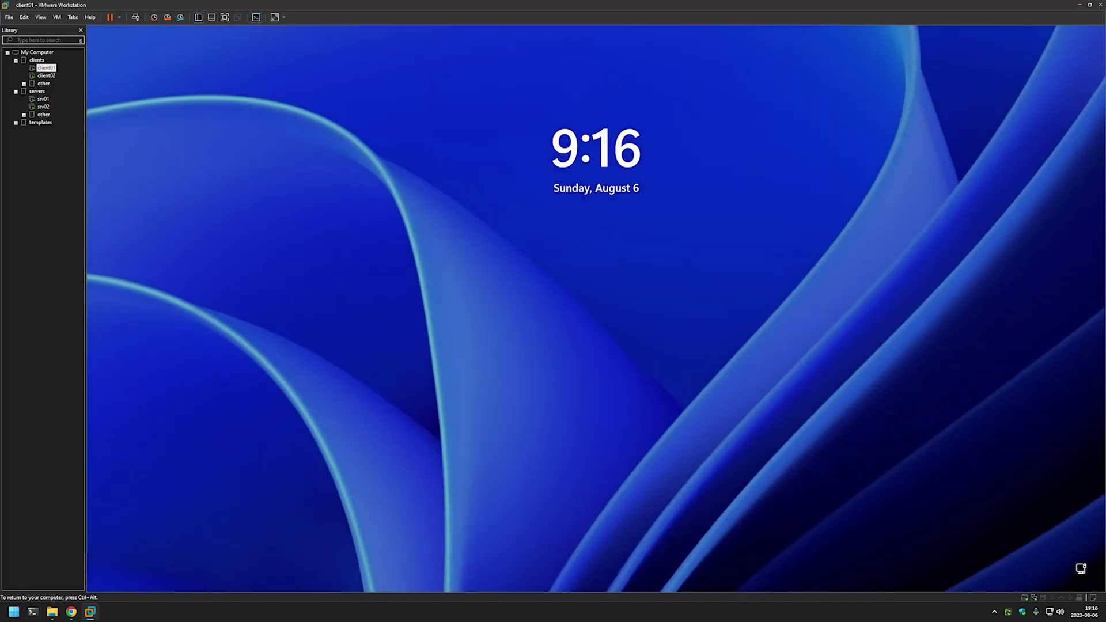
key("space")
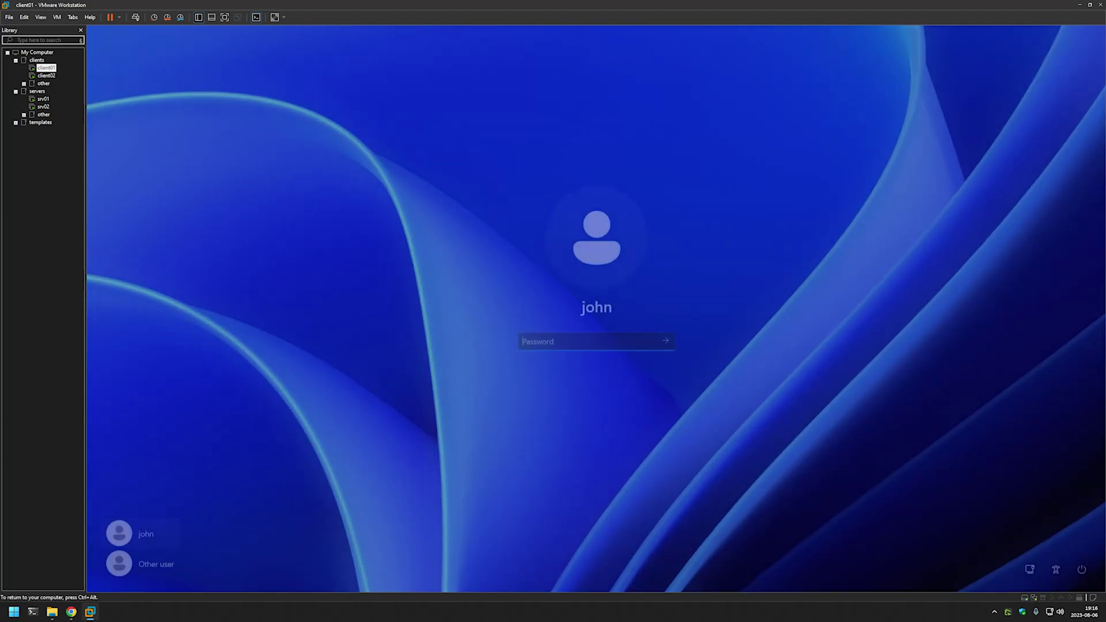
type("•••••••")
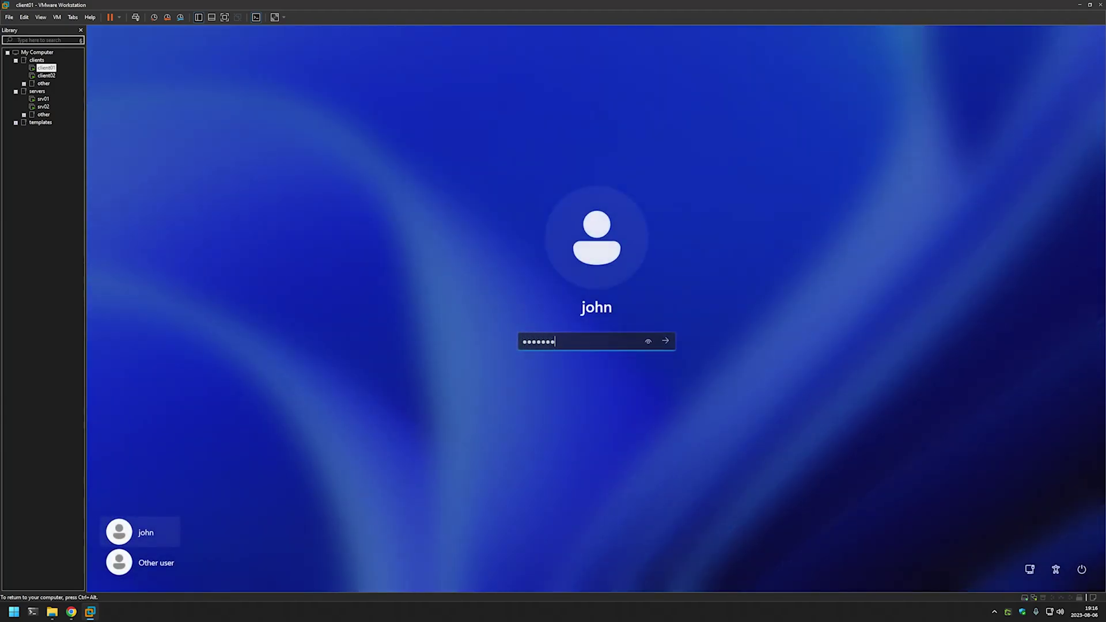
key("Return")
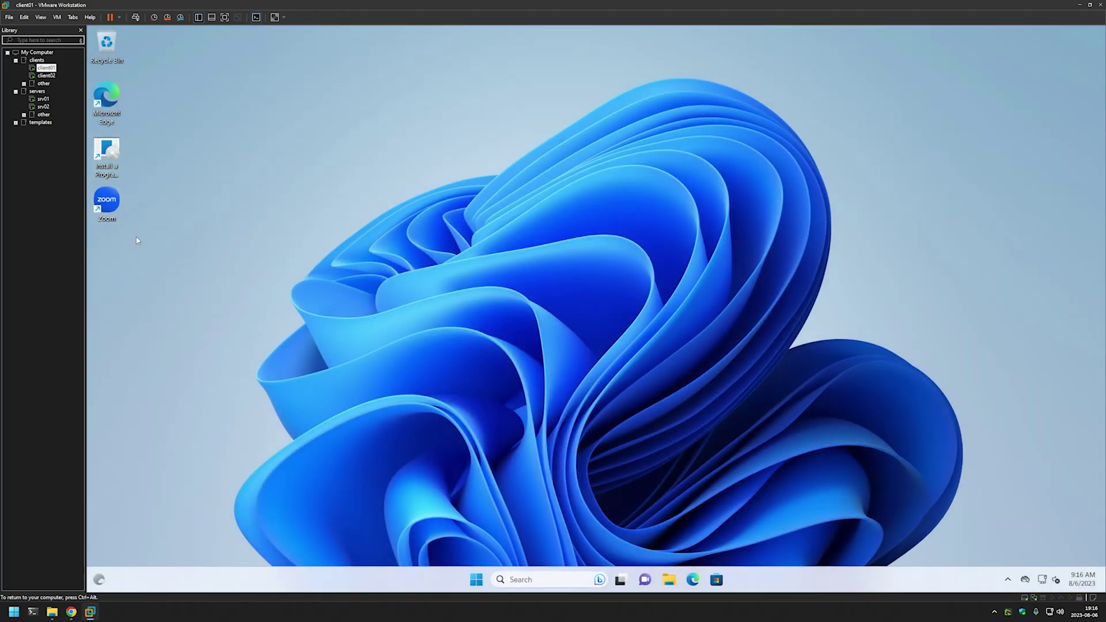
Step: Launch Zoom from its new desktop shortcut on client01
double_click(120, 203)
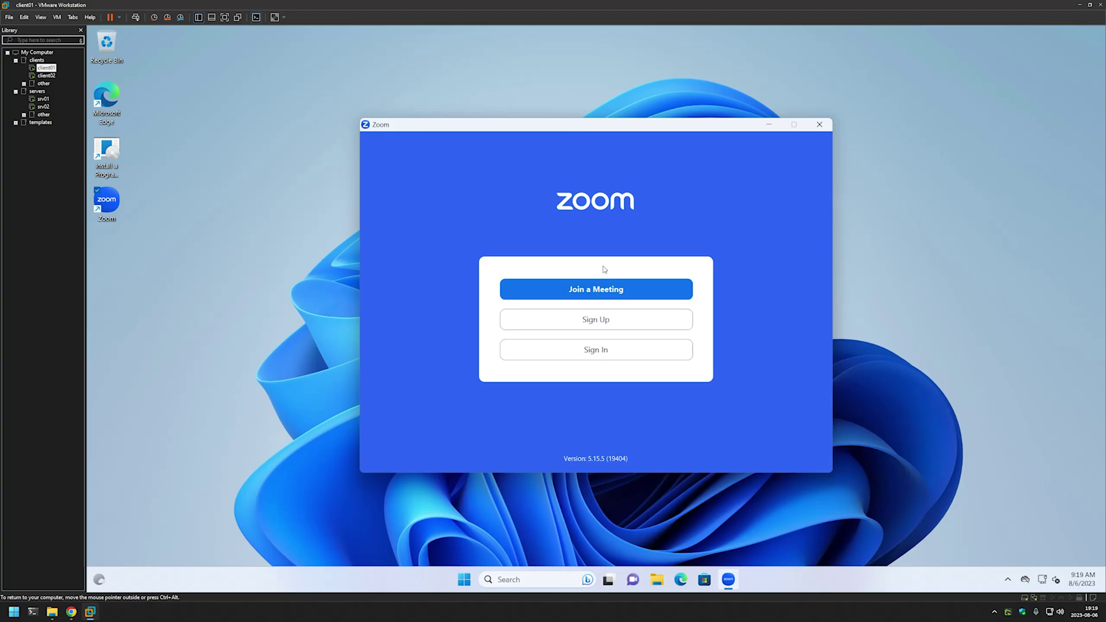
Step: On srv01, create a new GPO named Publish Zoom under Group Policy Objects
left_click(51, 100)
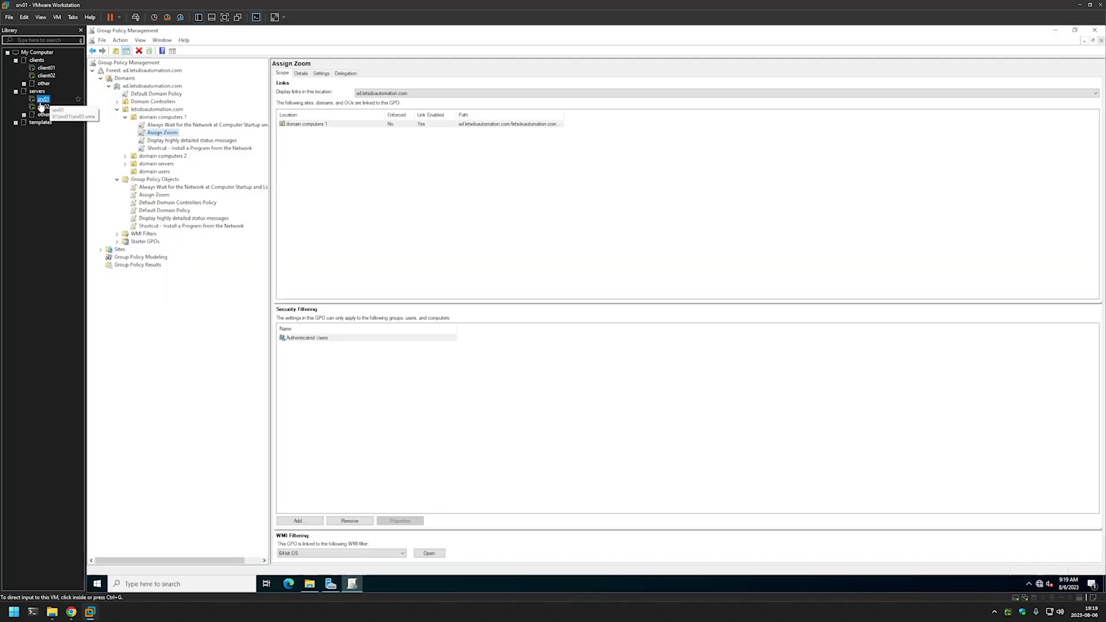
right_click(173, 181)
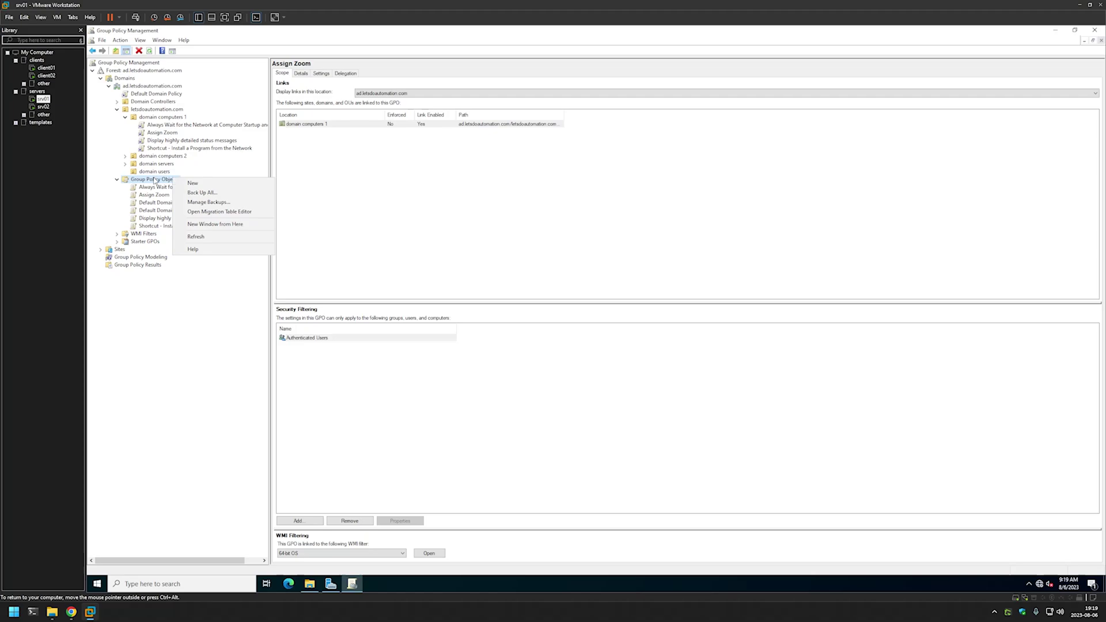
left_click(194, 183)
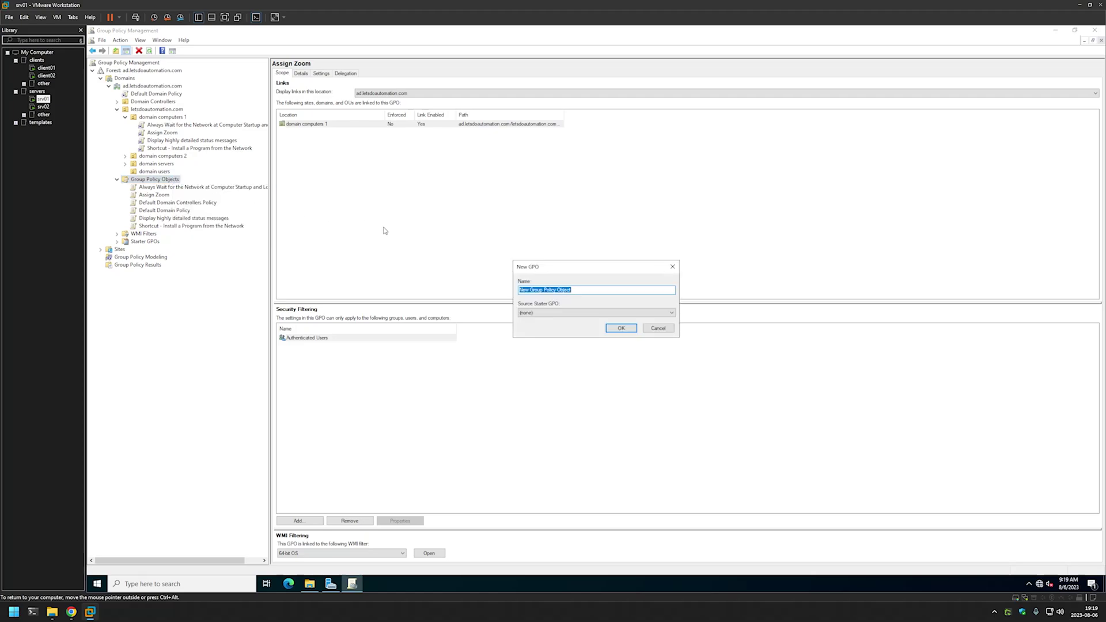
type("Publish Zoom")
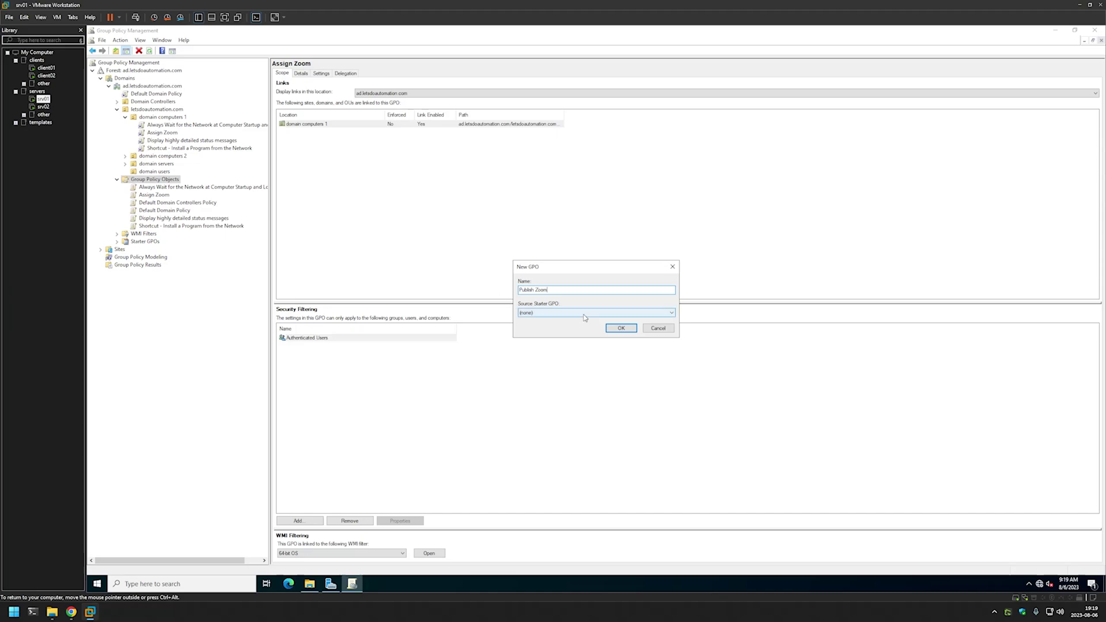
left_click(613, 329)
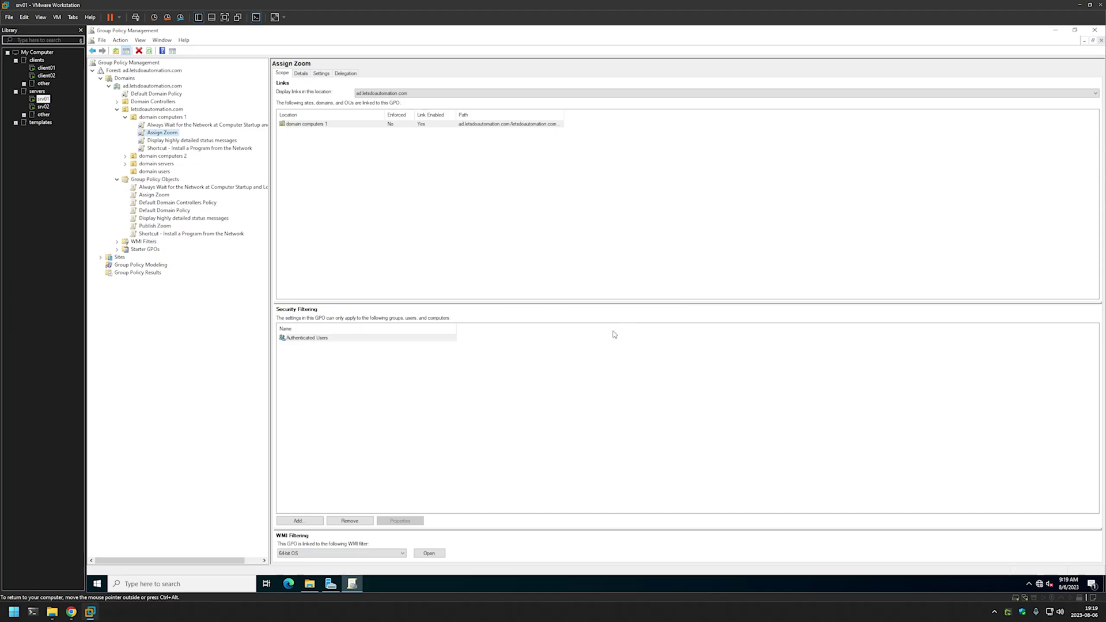
Step: Edit Publish Zoom in the policy editor and select User Configuration
right_click(162, 227)
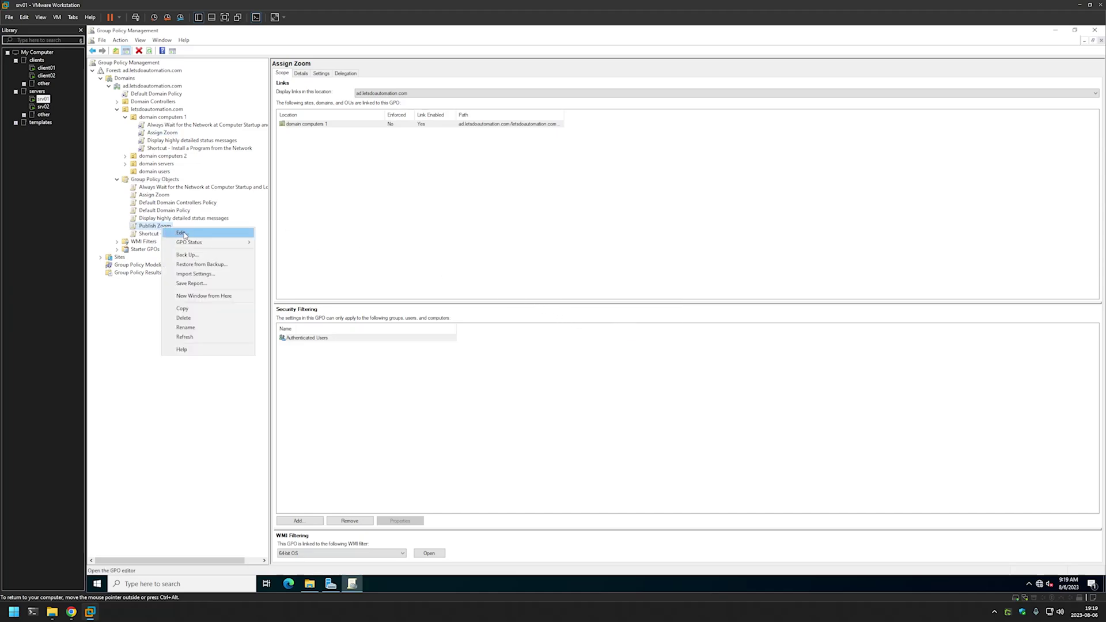
left_click(183, 233)
left_click_drag(355, 71, 579, 155)
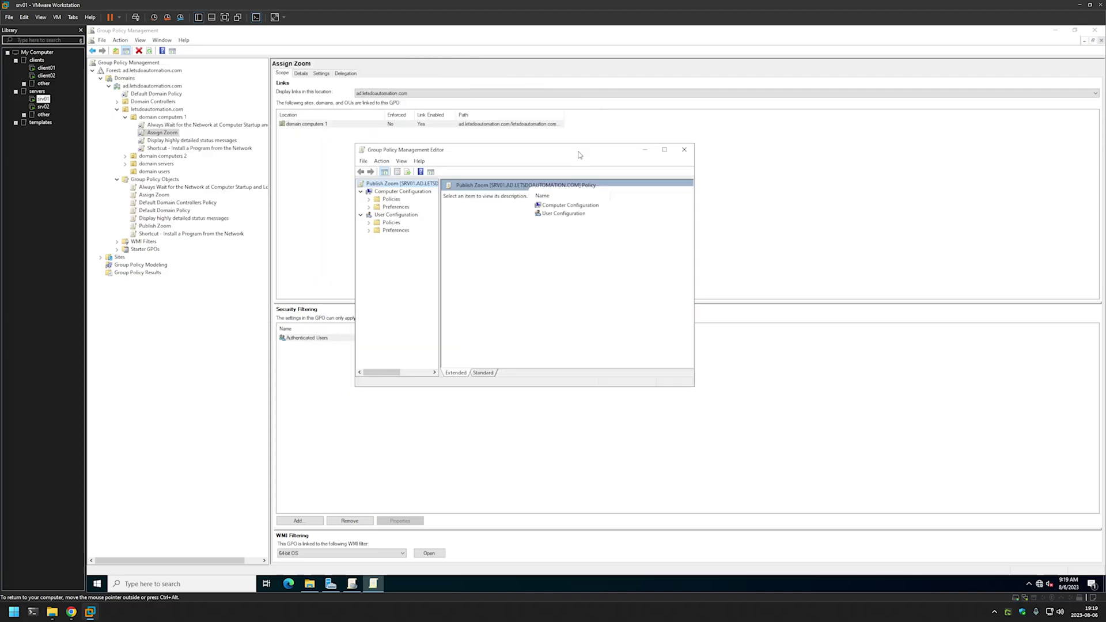
left_click(558, 215)
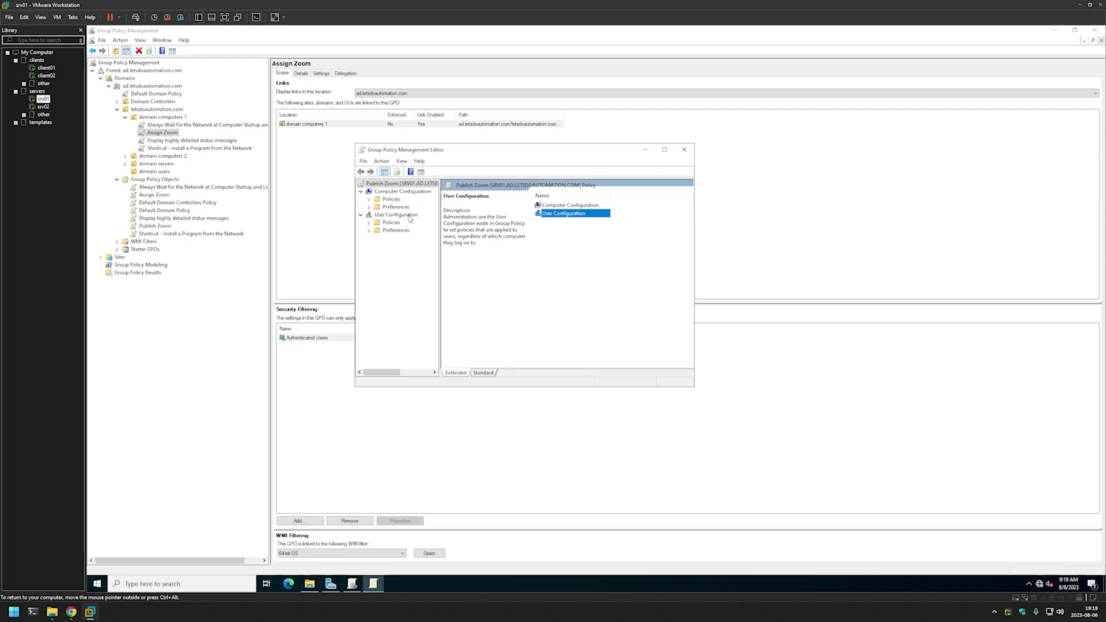
Step: Add ZoomInstallerFull from \\srv02\software\zoom as a Published user software installation package
left_click(369, 223)
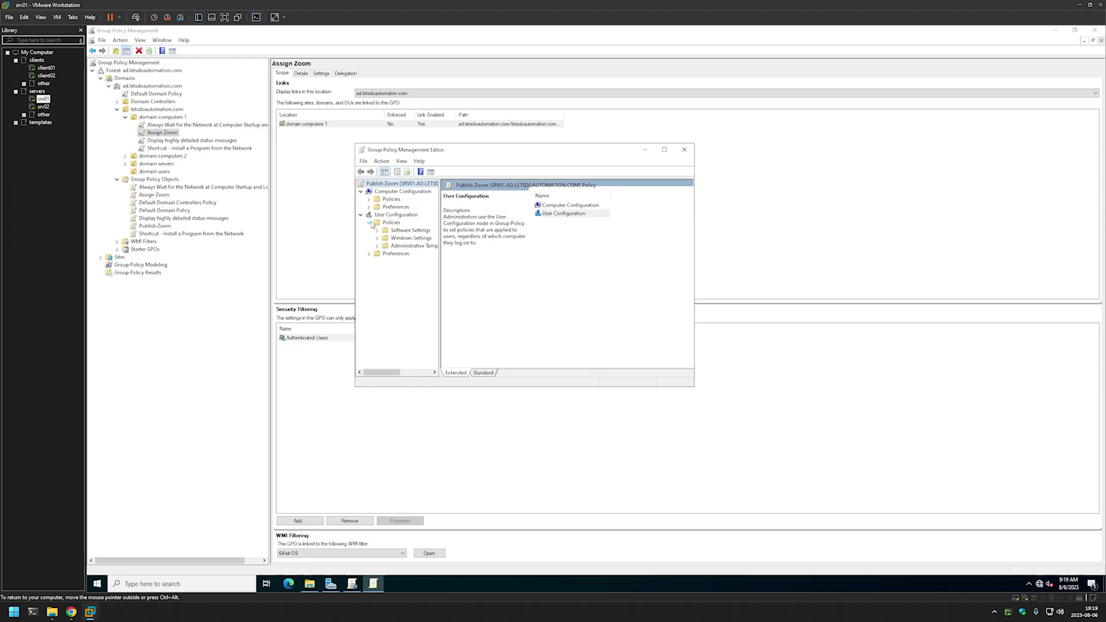
left_click(377, 231)
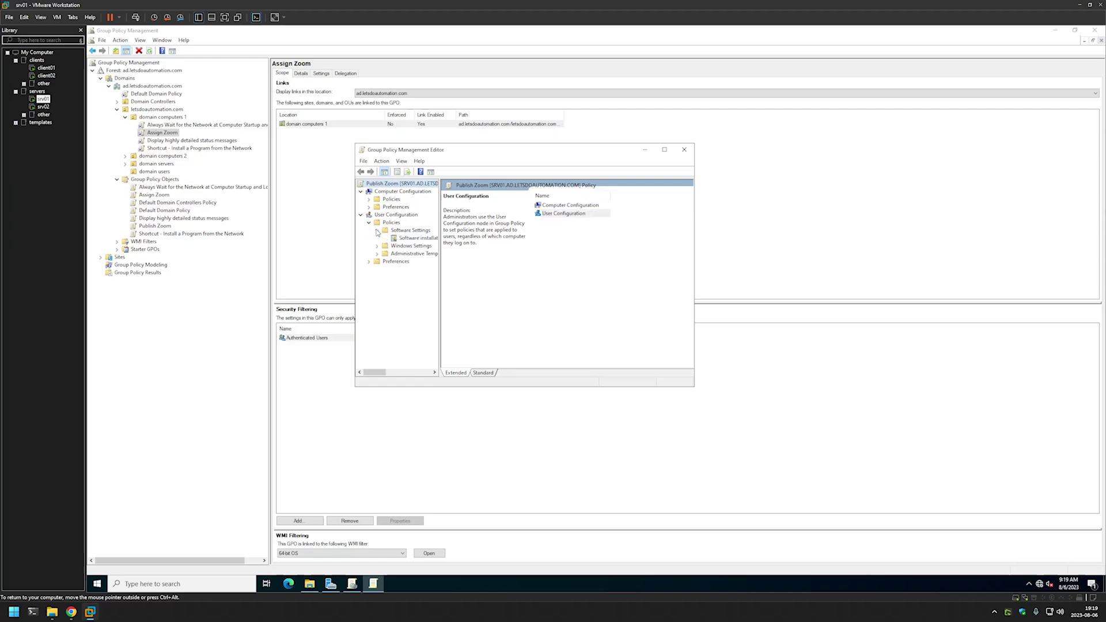
left_click(416, 239)
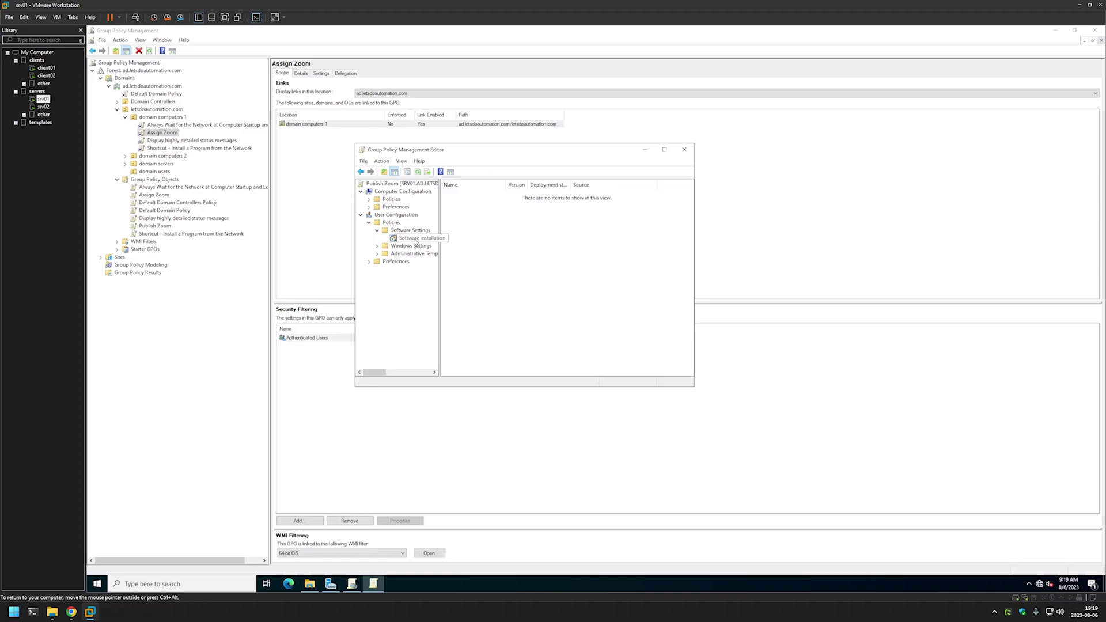
right_click(476, 226)
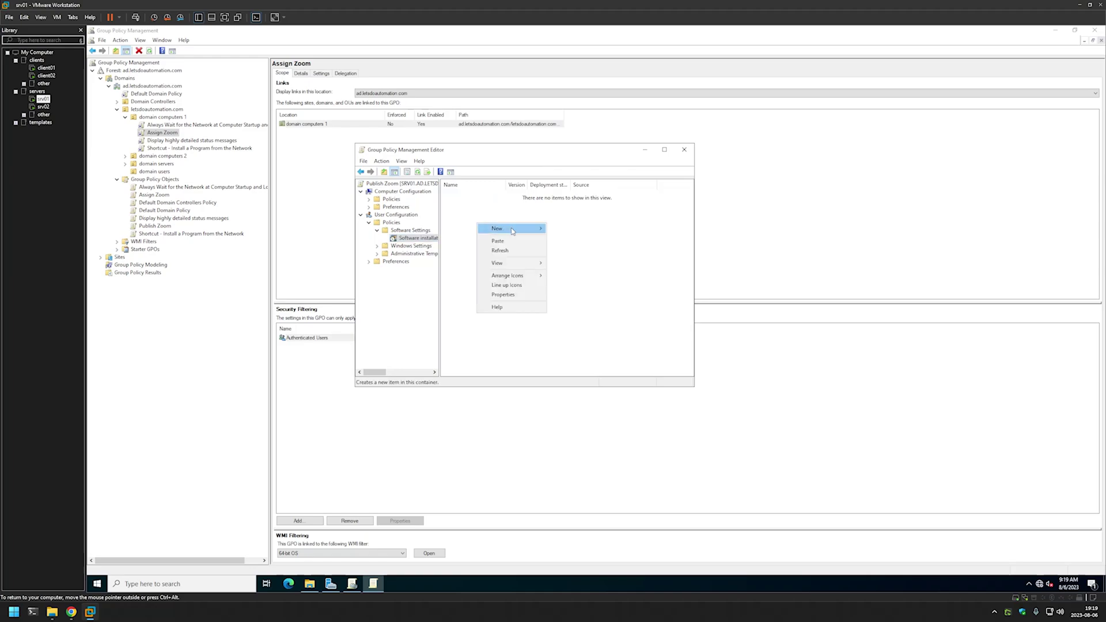
mouse_move(512, 231)
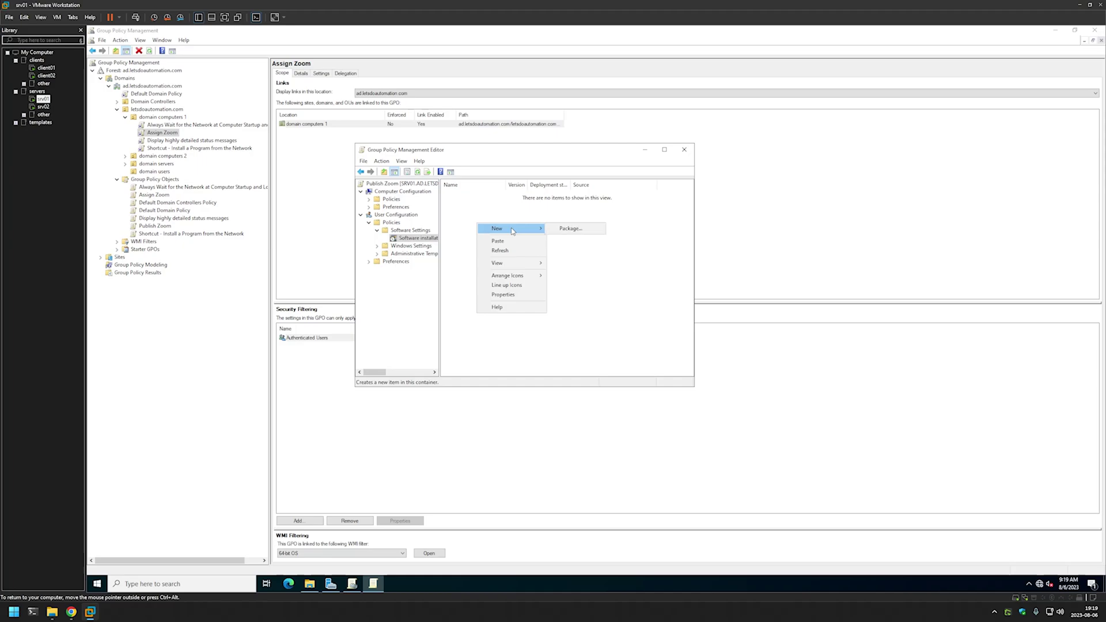
left_click(575, 232)
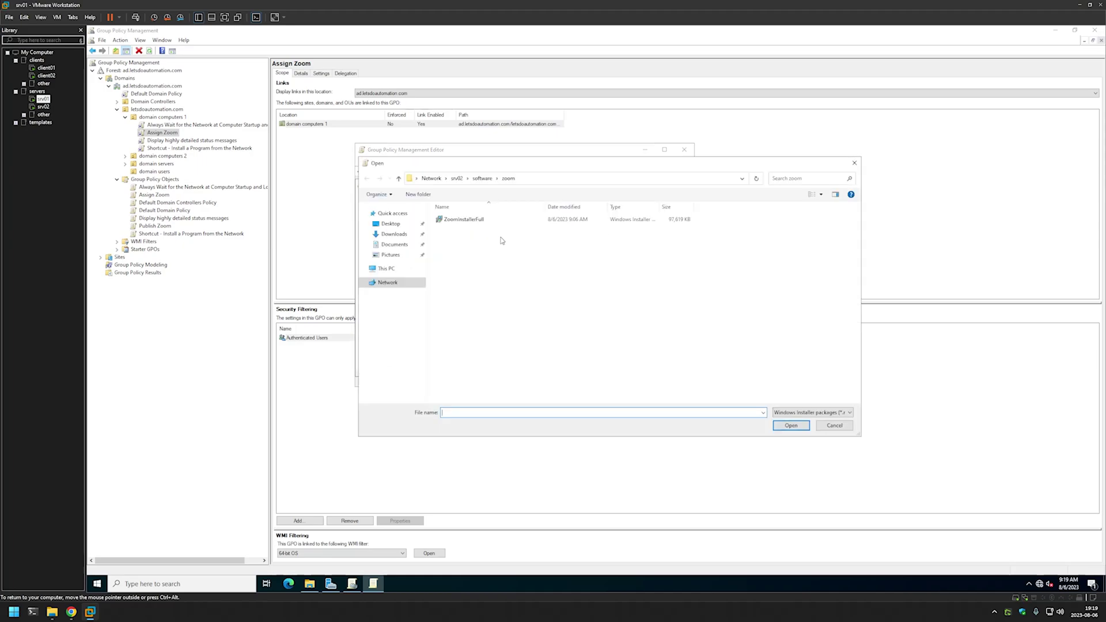
left_click(561, 178)
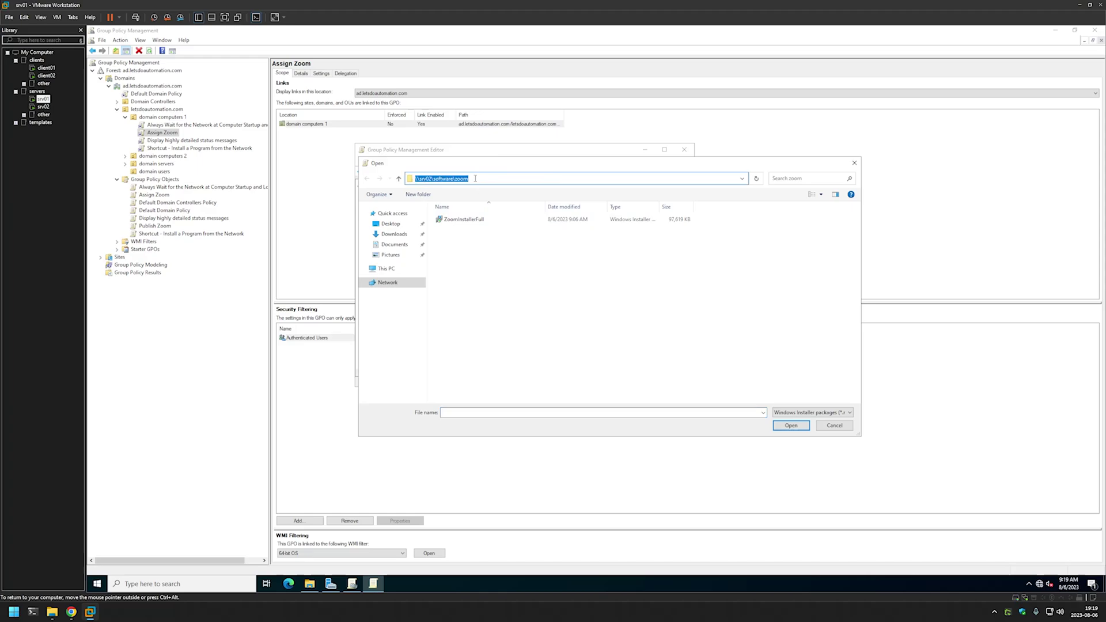
double_click(461, 219)
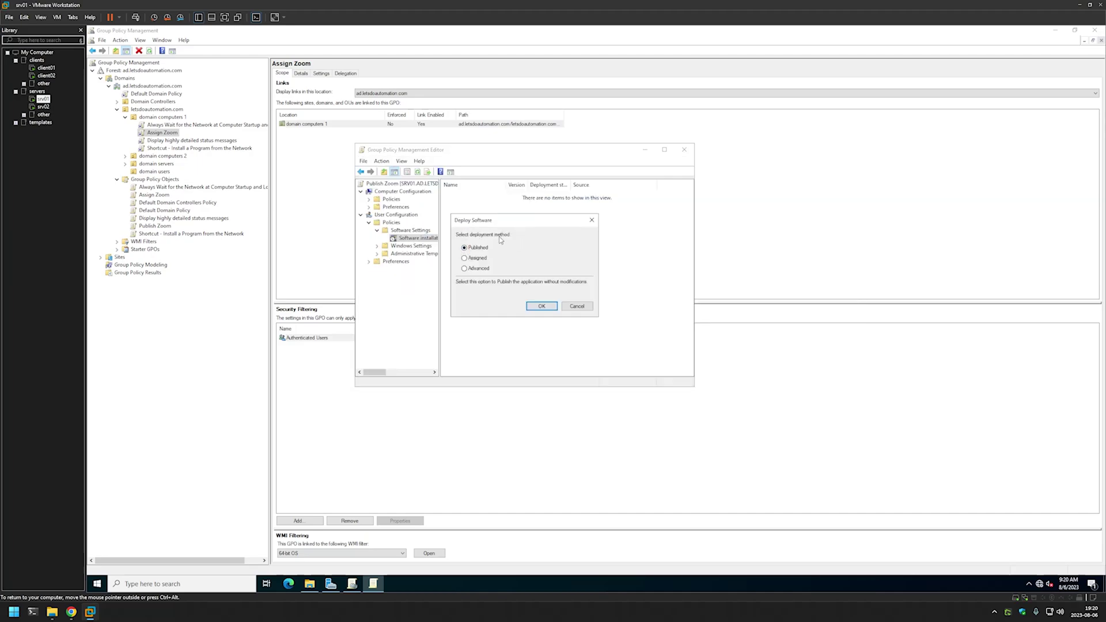
left_click(541, 306)
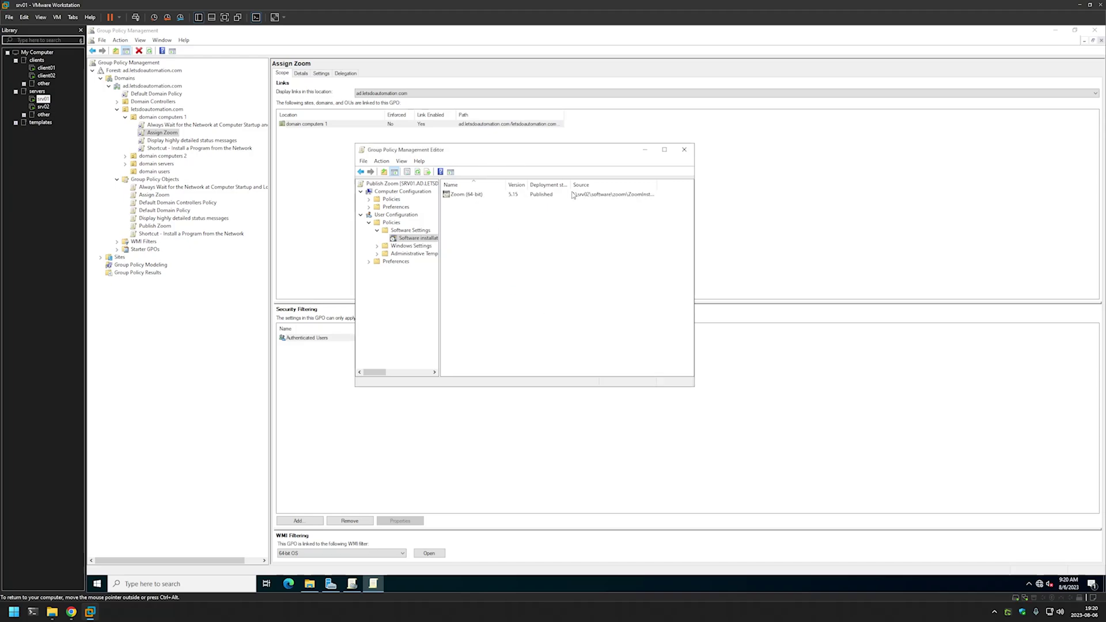
Step: Close the editor and set Publish Zoom's GPO status to Computer configuration settings disabled
left_click(684, 150)
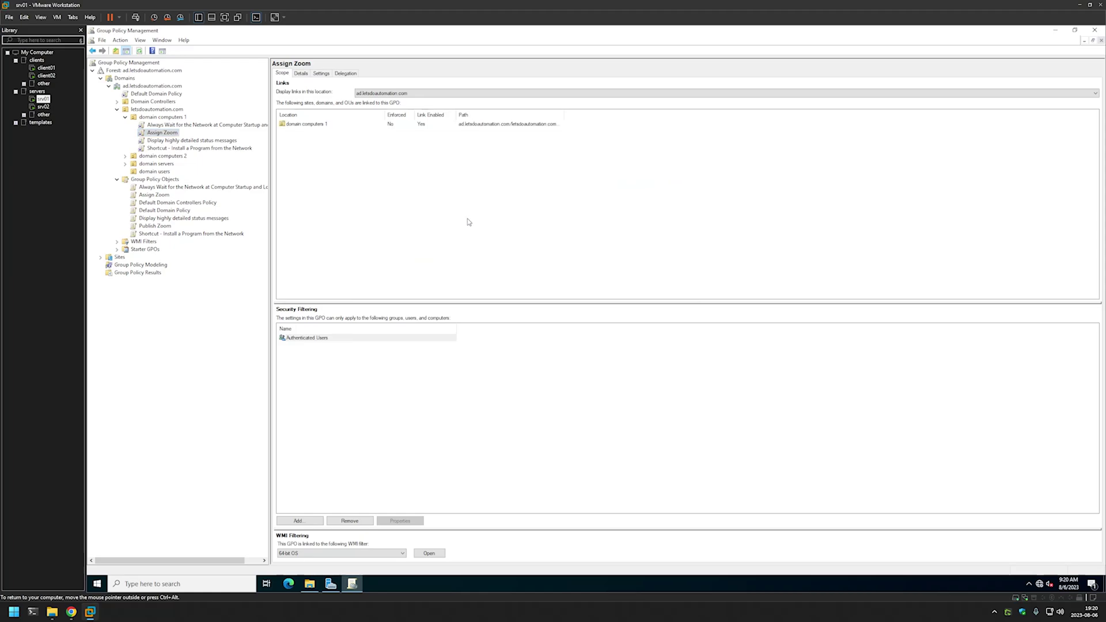
left_click(157, 180)
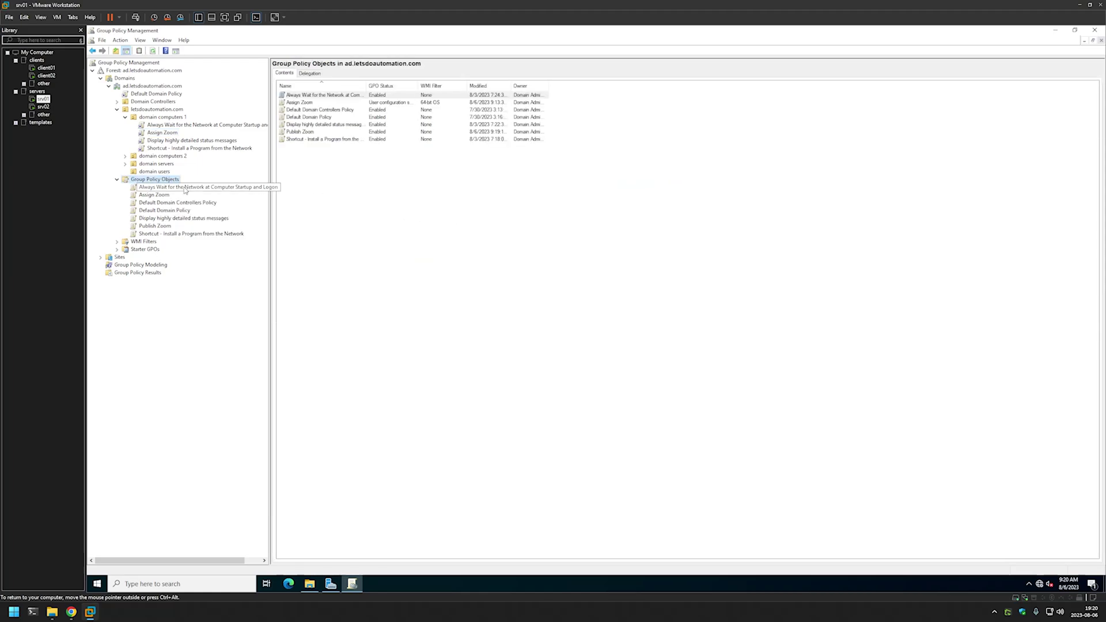
left_click(133, 196)
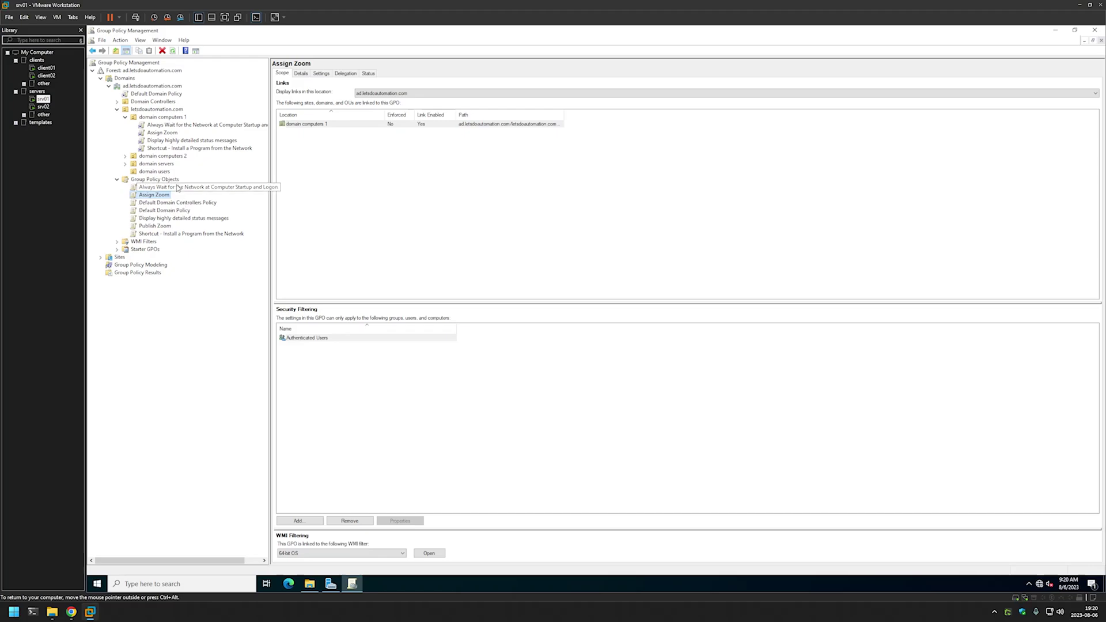
left_click(164, 227)
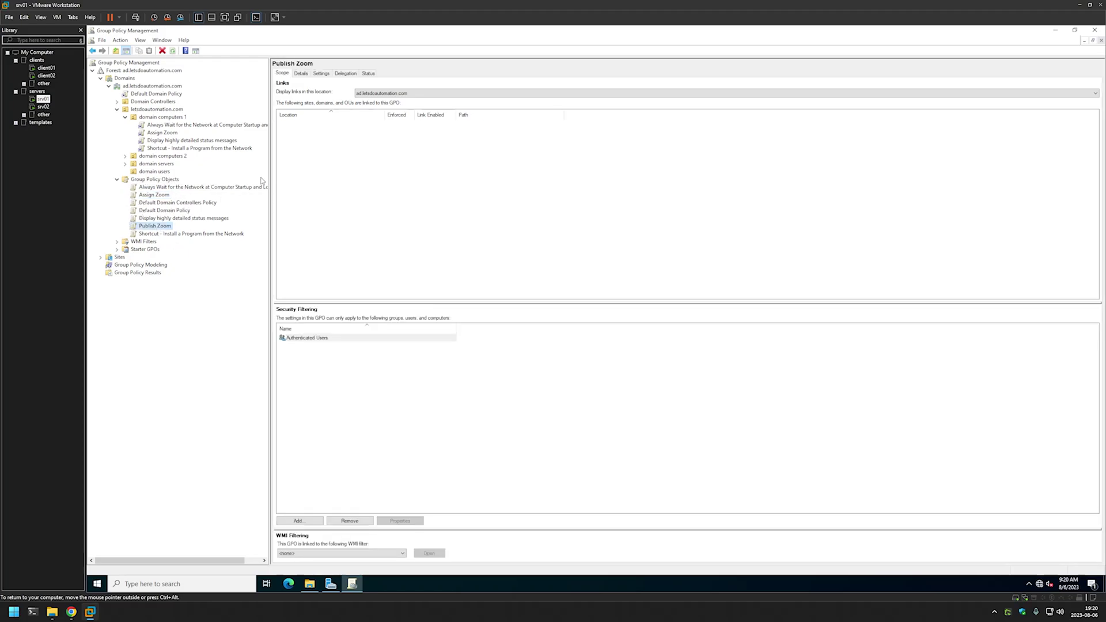
left_click(301, 73)
left_click(367, 177)
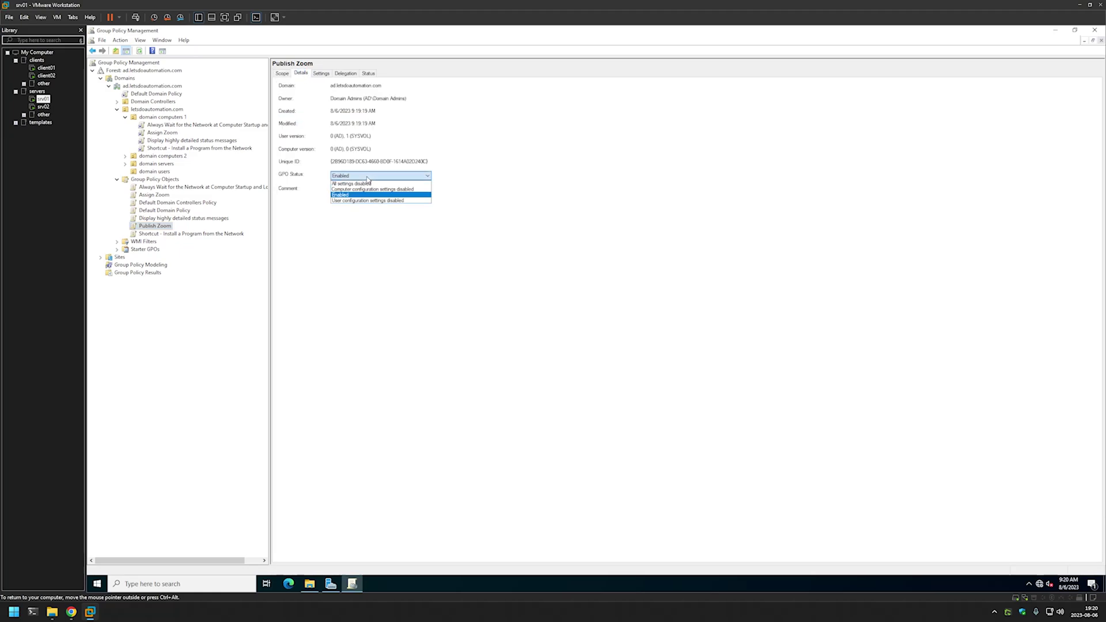
left_click(406, 191)
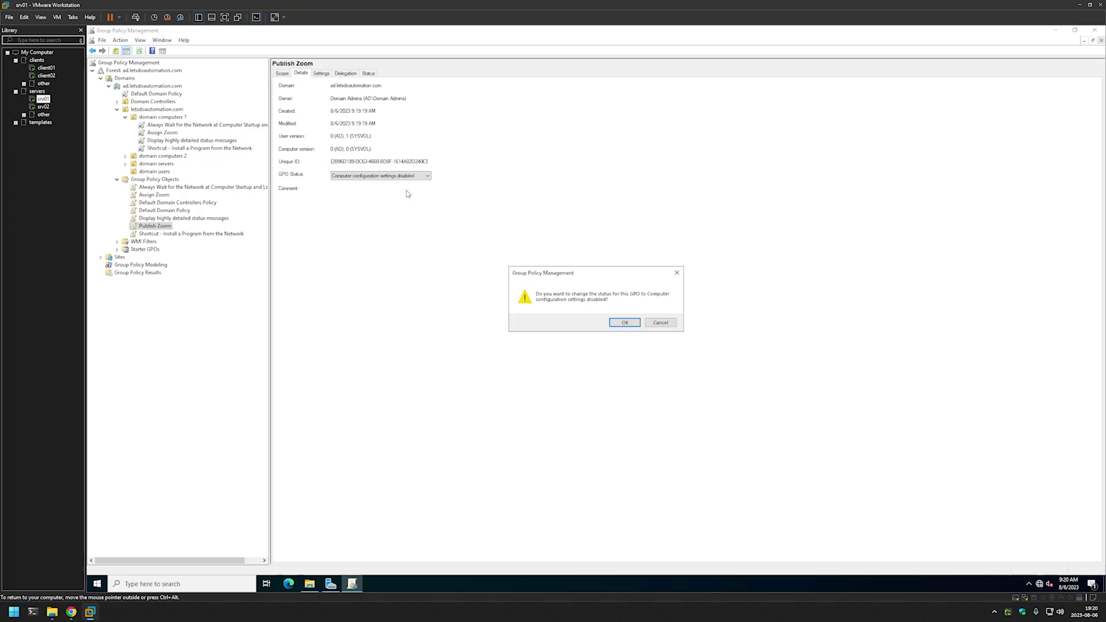
left_click(621, 321)
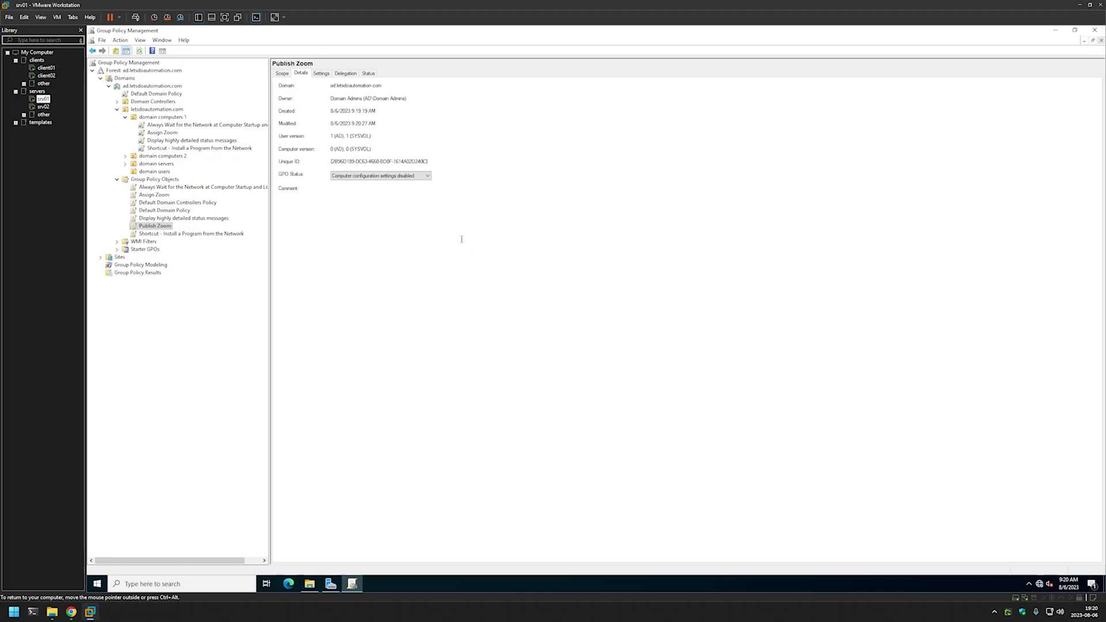
Step: Review Publish Zoom's settings report, expanding the published Zoom (64-bit) entry
left_click(322, 75)
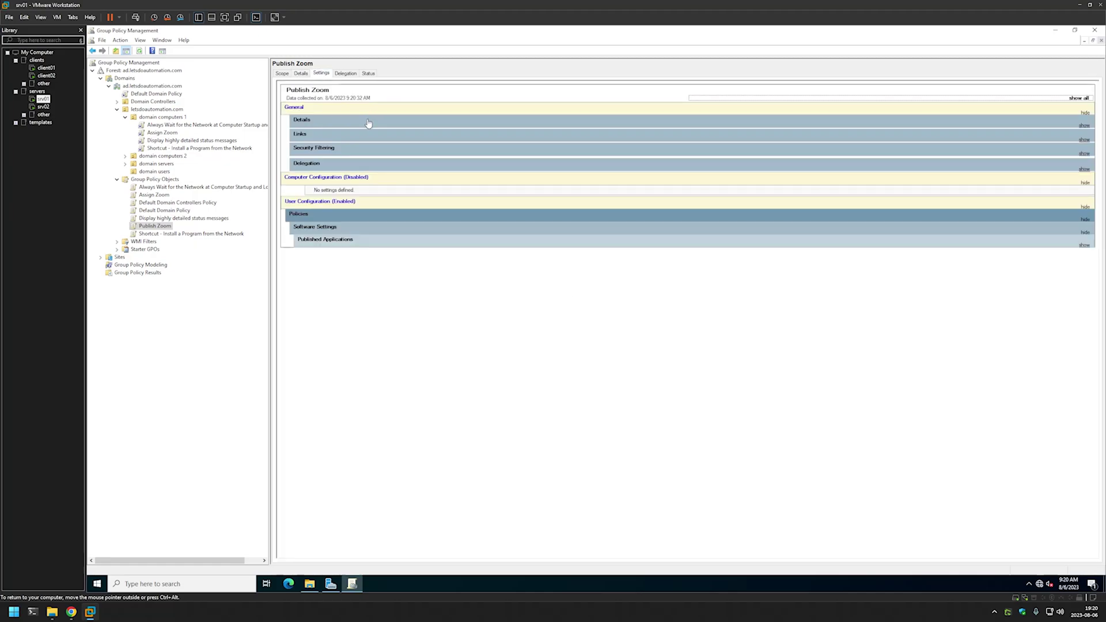
left_click(338, 239)
left_click(344, 260)
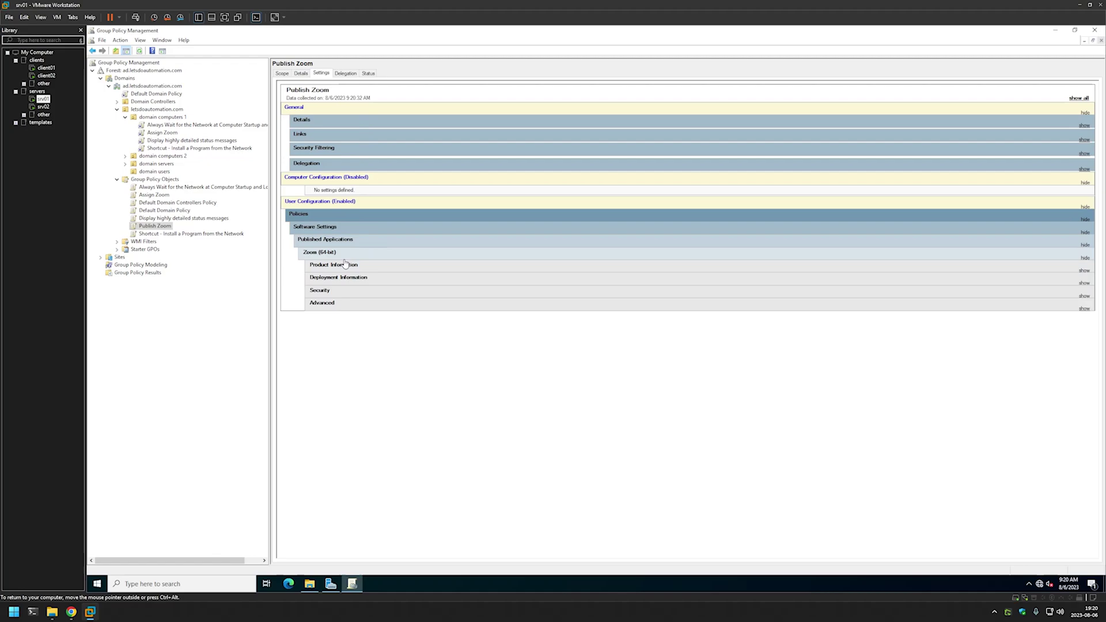
left_click(282, 75)
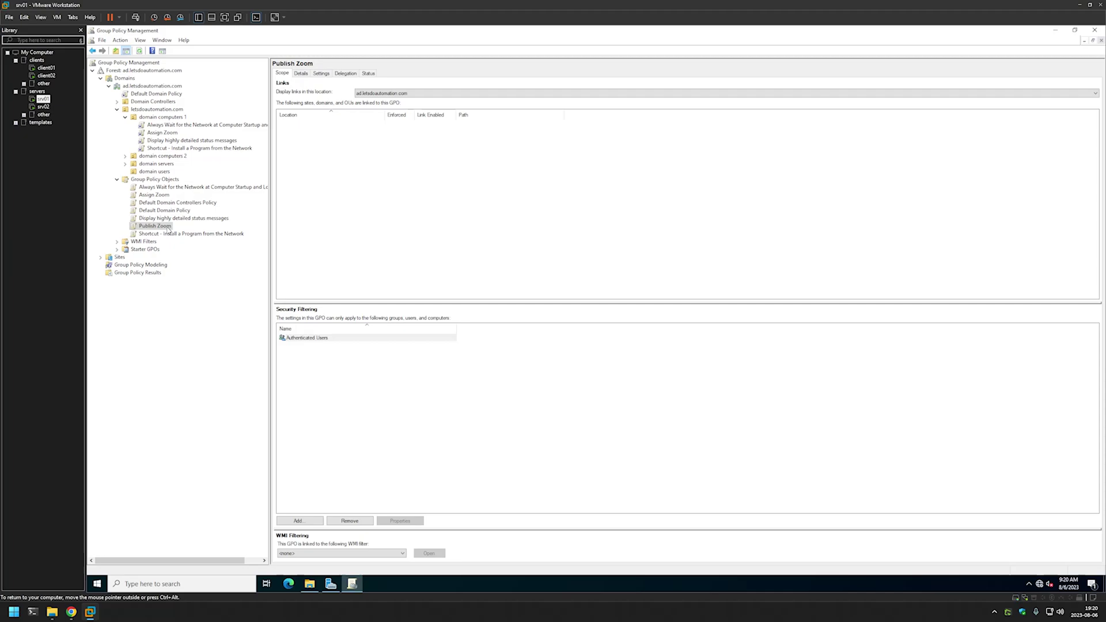
Step: Link Publish Zoom to the domain users OU and verify the link appears beneath it
left_click(156, 171)
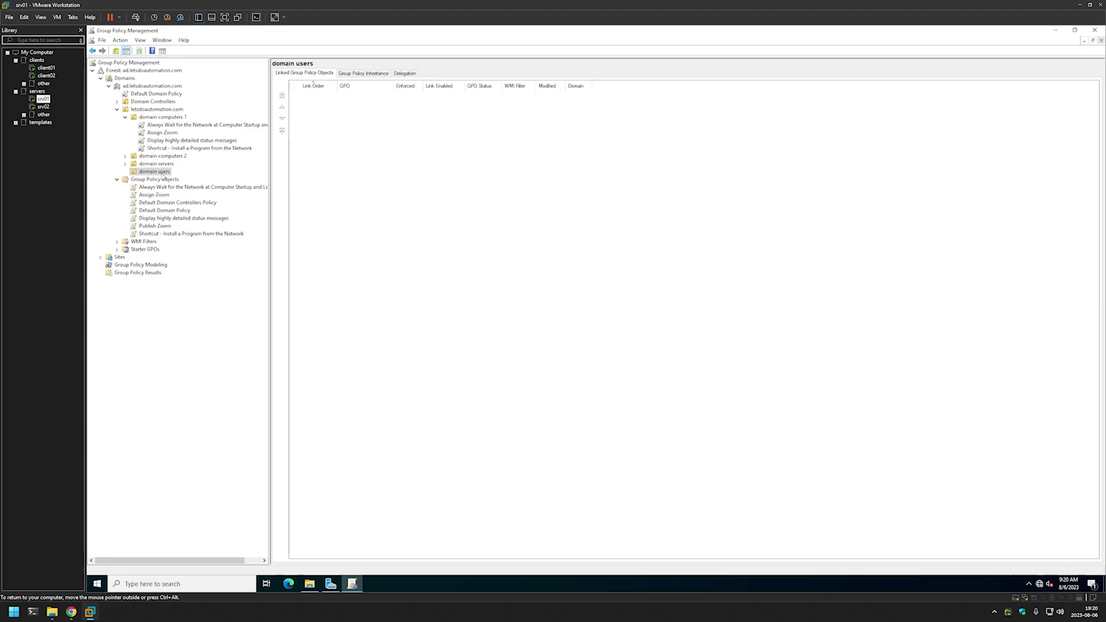
left_click(165, 226)
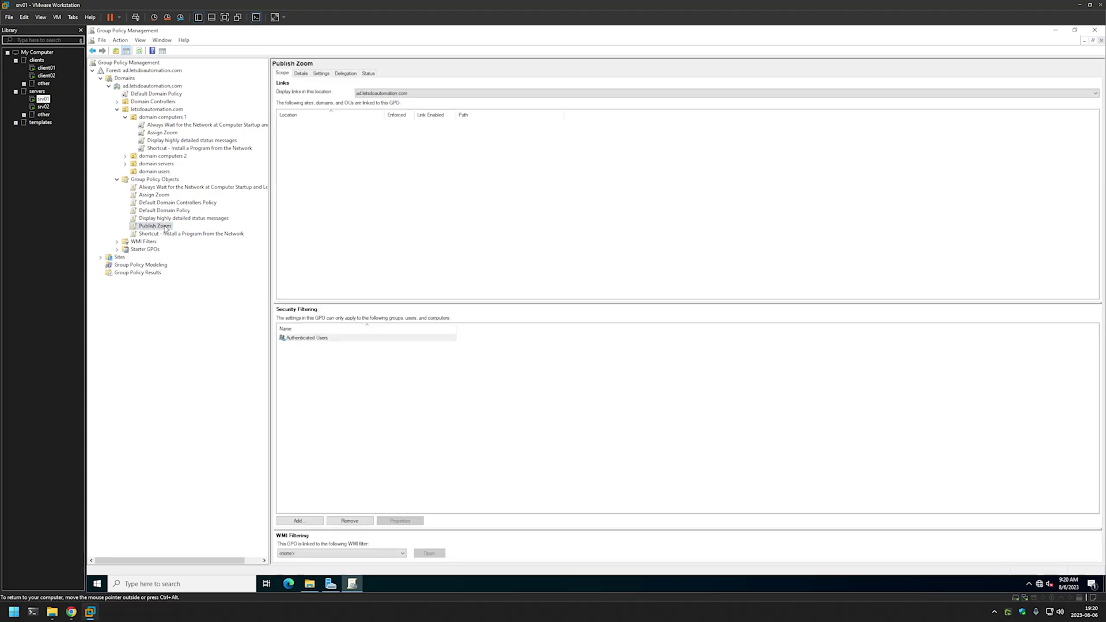
left_click_drag(166, 228, 169, 176)
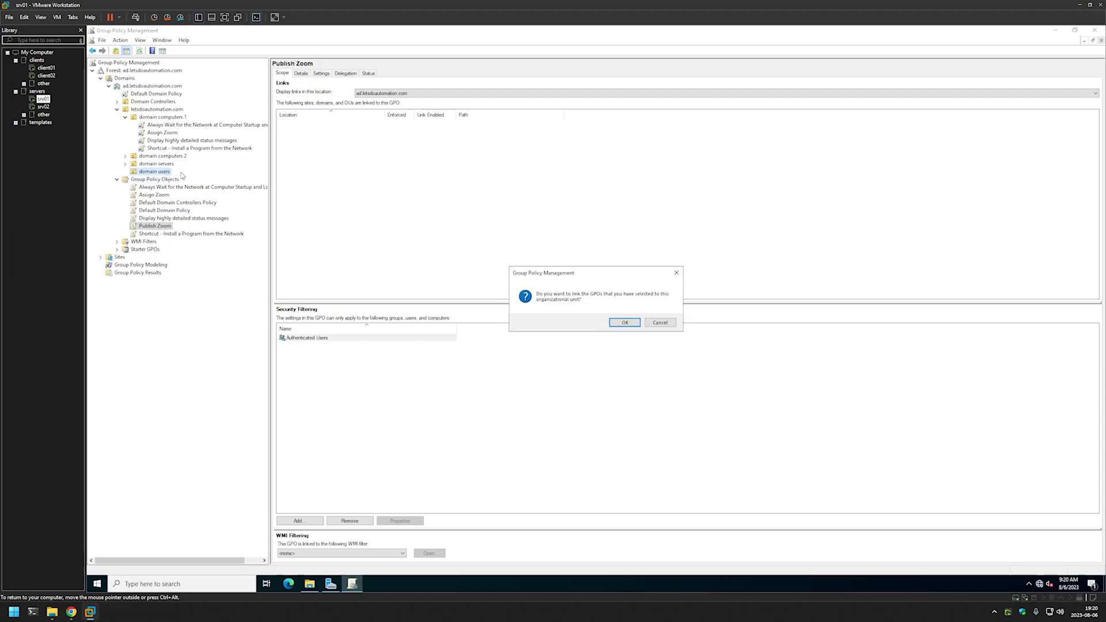
left_click(622, 323)
left_click(299, 74)
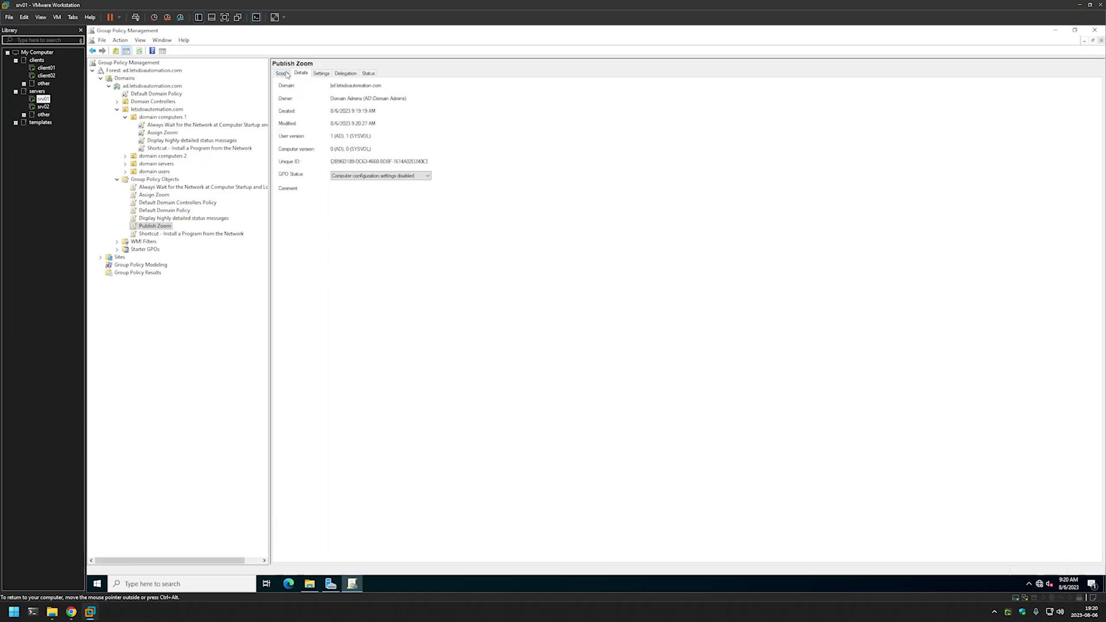
left_click(282, 74)
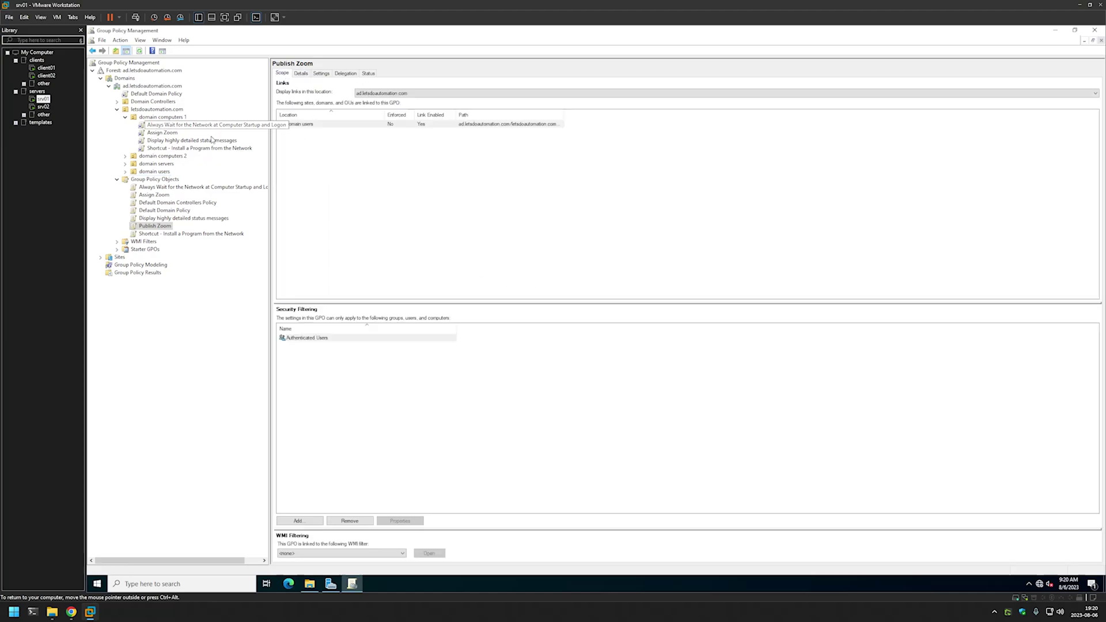
left_click(125, 171)
left_click(162, 180)
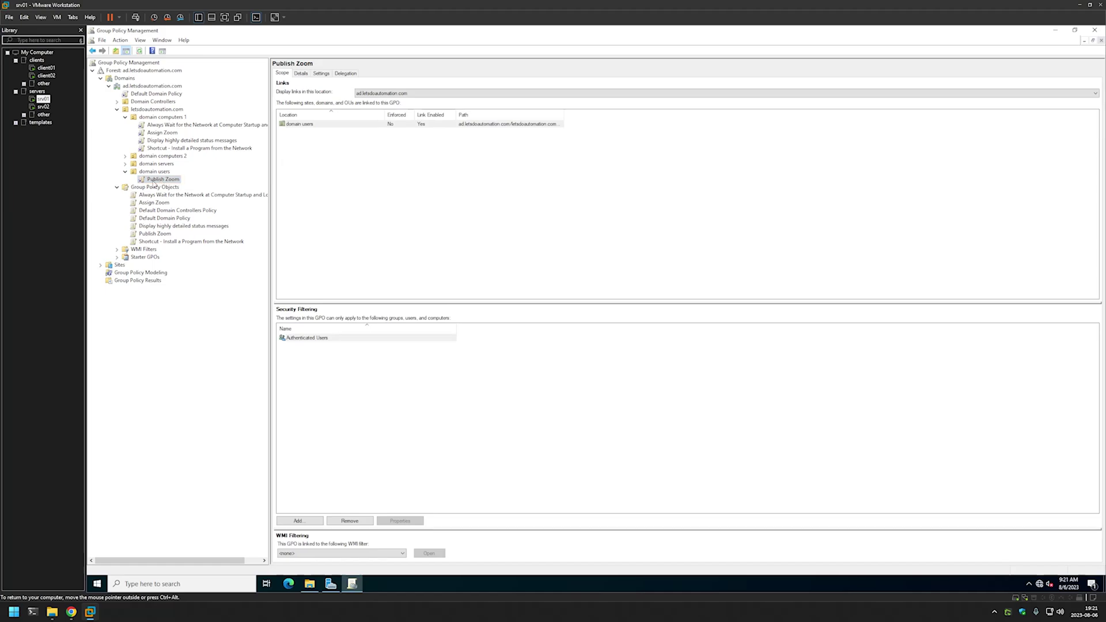
Step: On client02, run gpupdate in Command Prompt and move the window aside
left_click(46, 75)
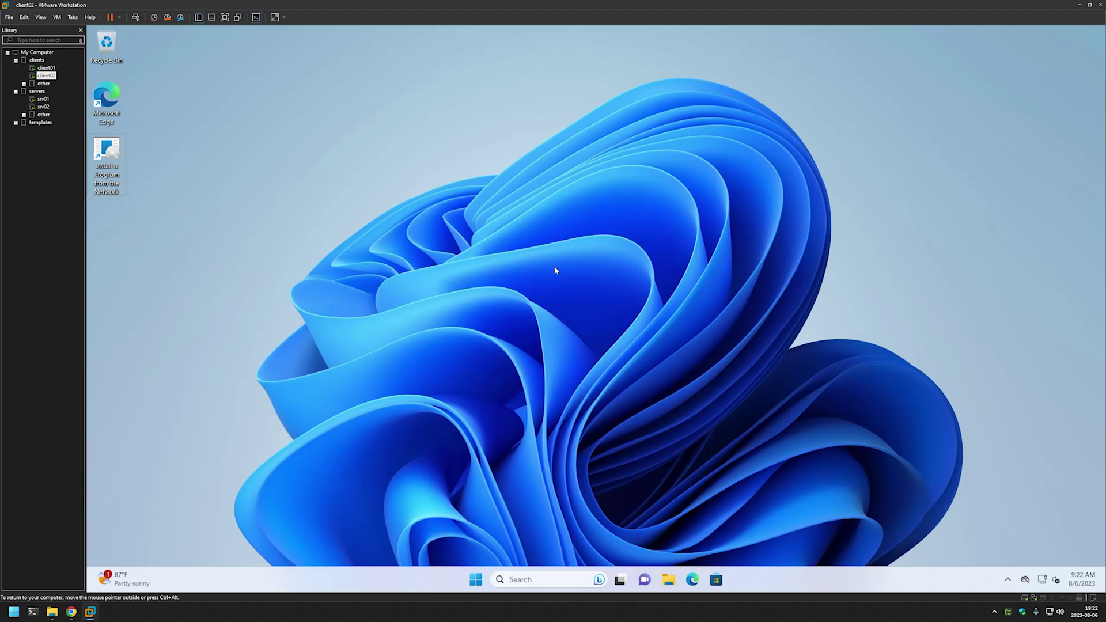
key("super")
type("cmd")
key("Return")
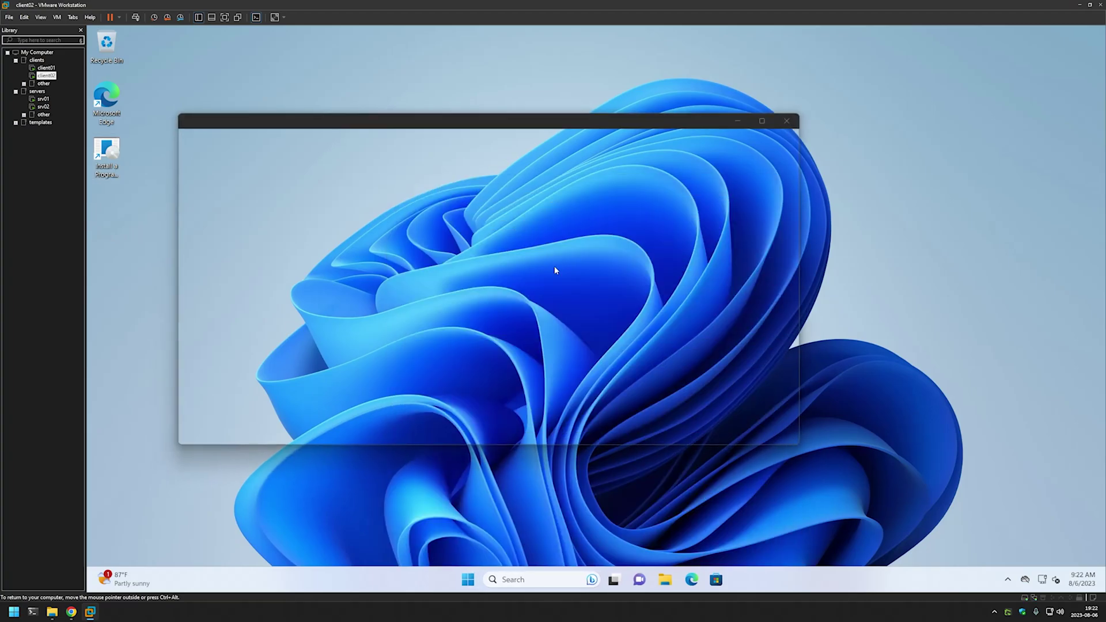
type("gpupdate")
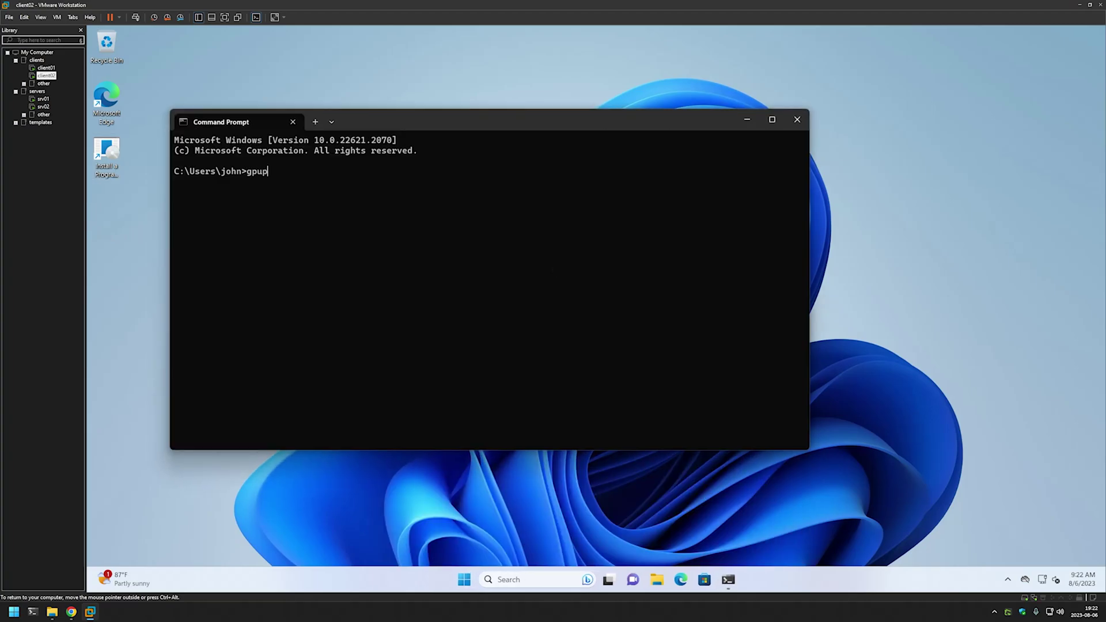
key("Return")
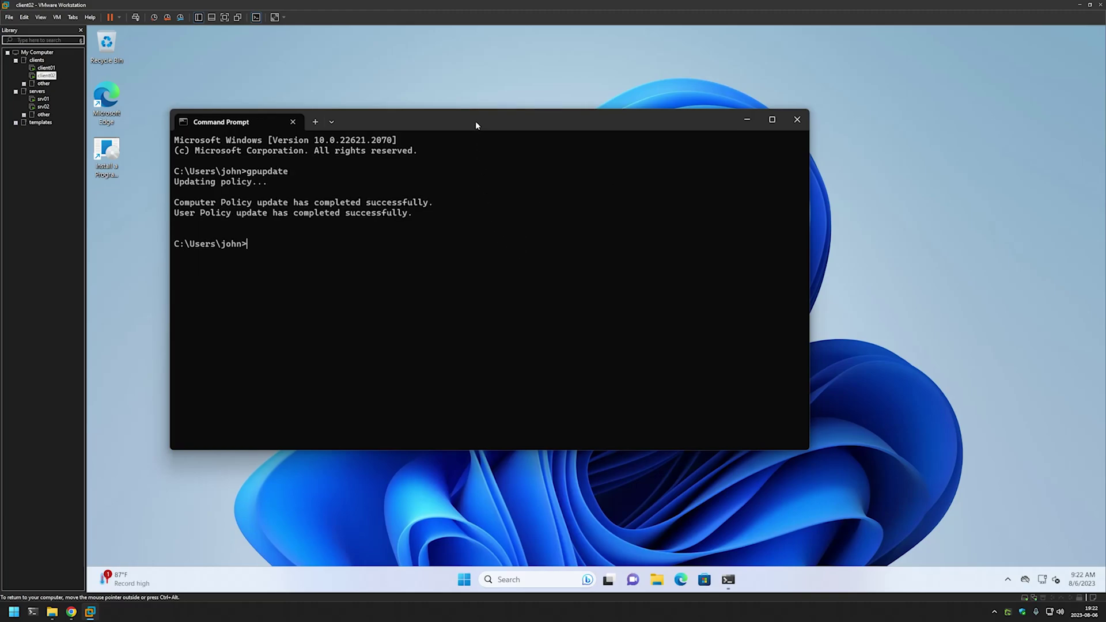
left_click_drag(476, 120, 725, 119)
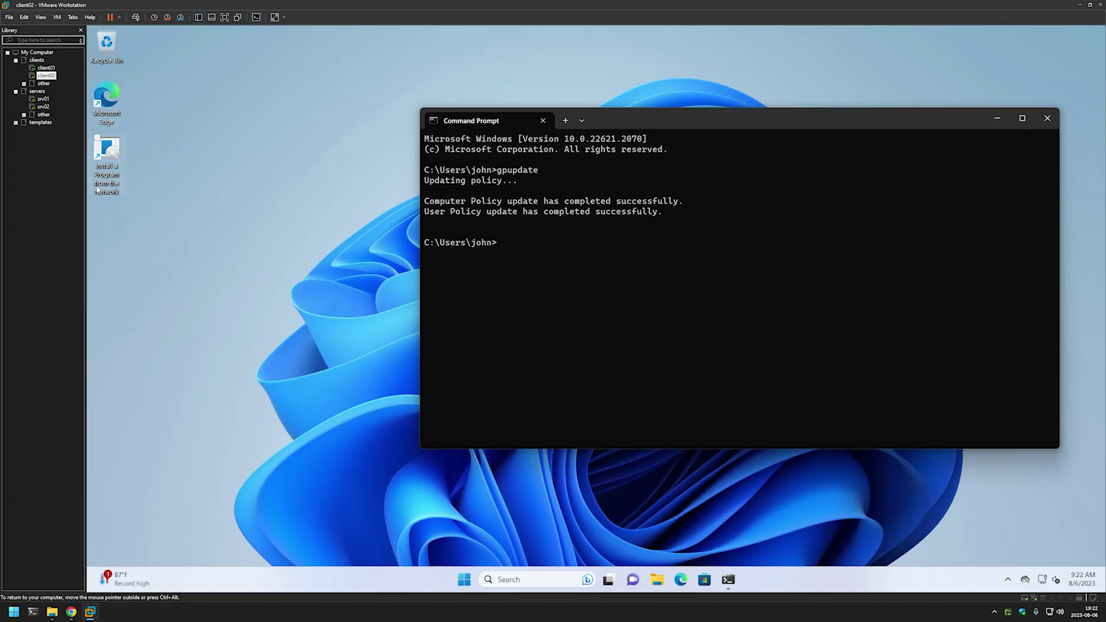
Step: Install Zoom (64-bit) via Install a Program from the Network and select its new desktop shortcut
double_click(109, 149)
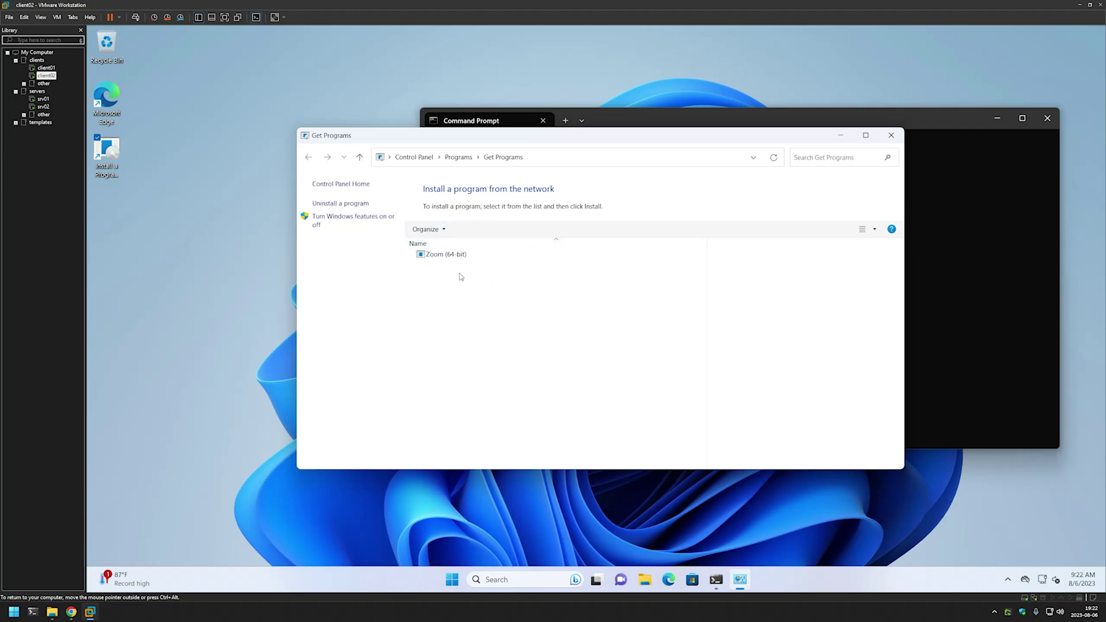
double_click(448, 254)
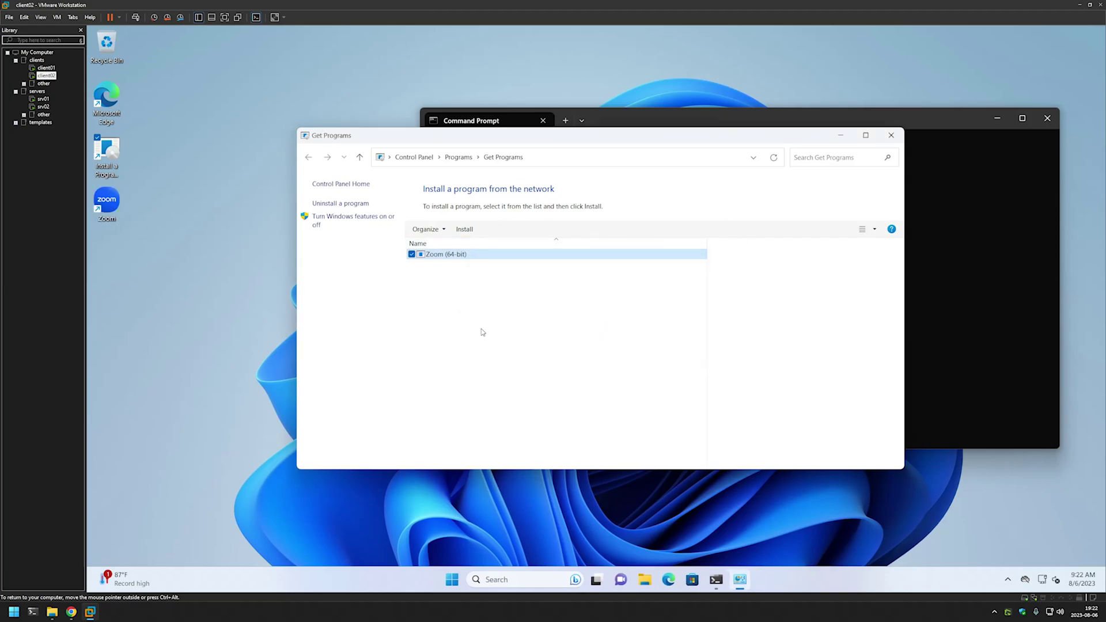
left_click(107, 204)
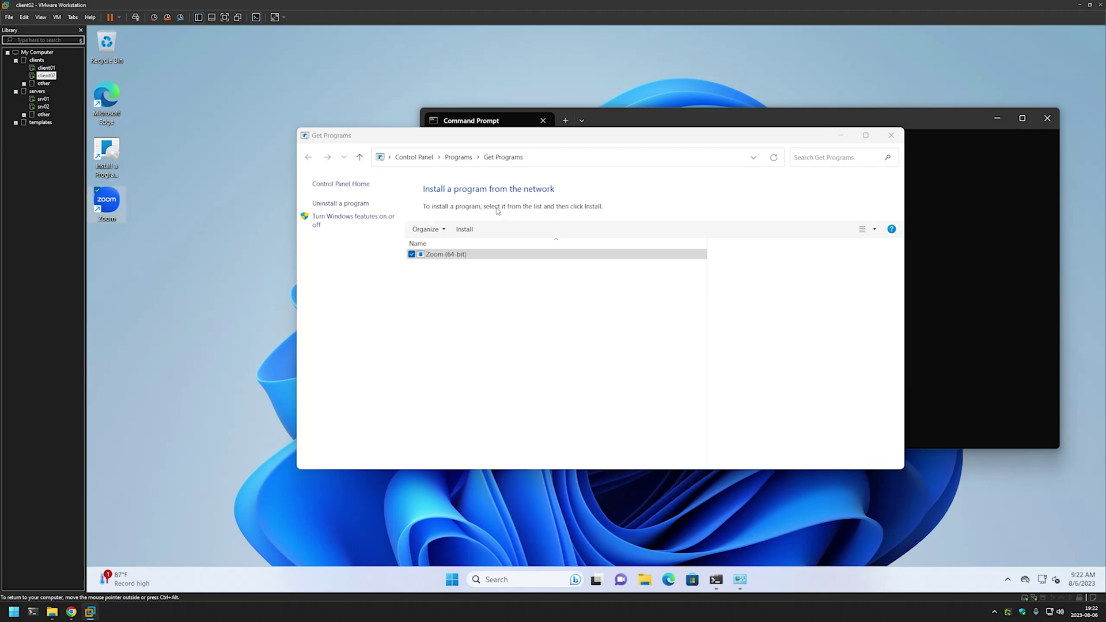